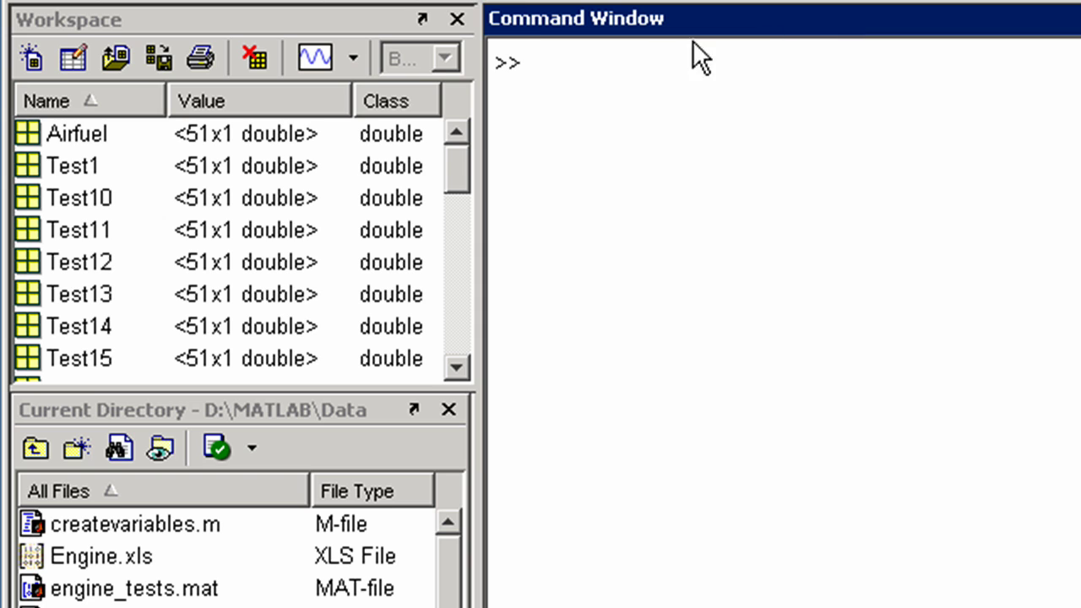
Show Airfuel and Test1 side by side in the Array Editor, then select both variables.
double_click(69, 134)
double_click(71, 162)
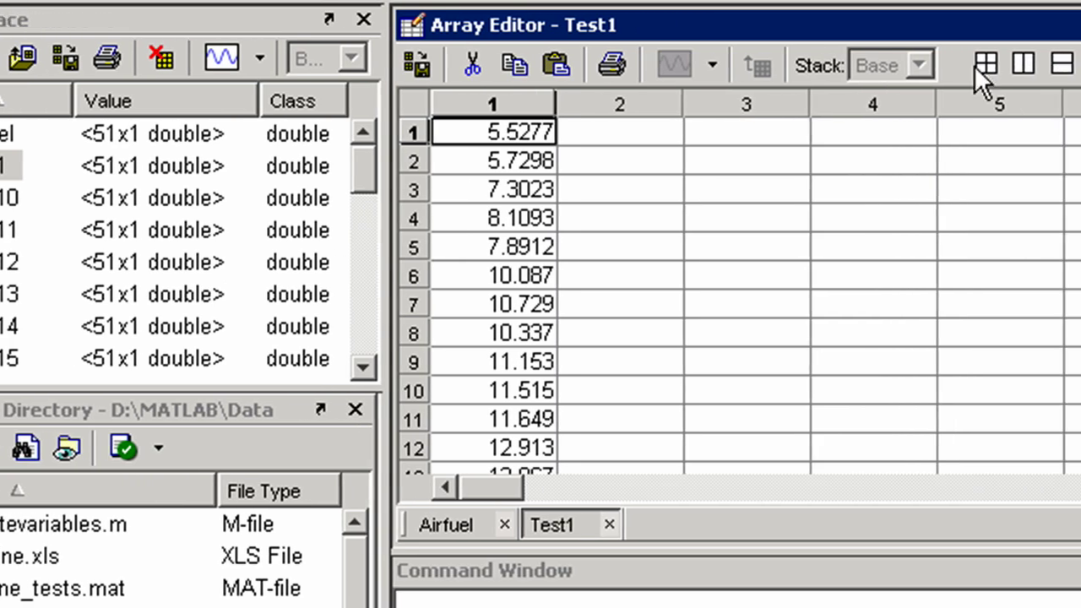
left_click(868, 63)
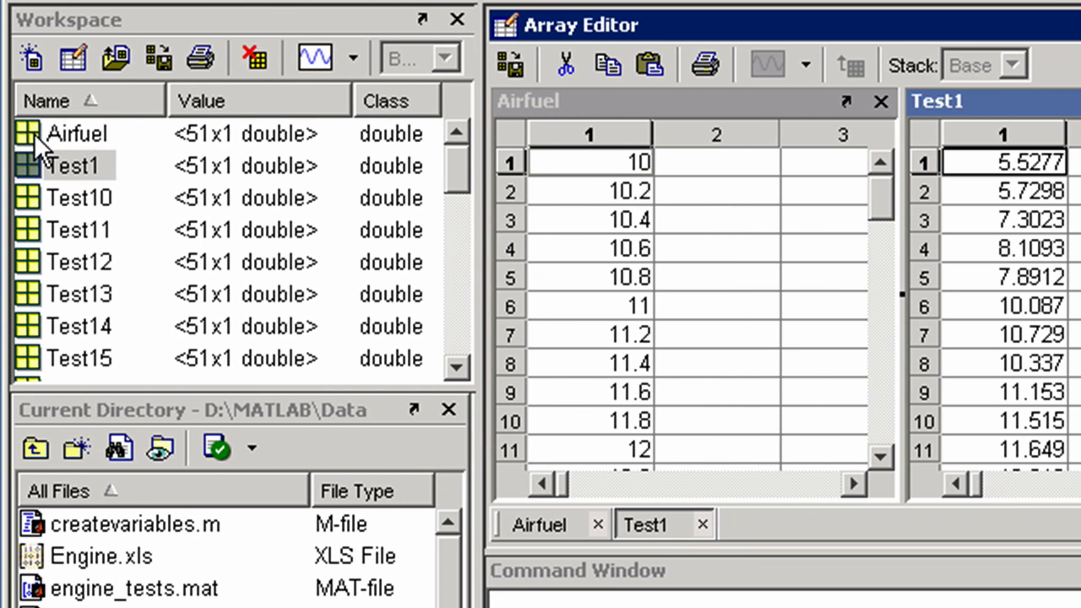
left_click(34, 133)
left_click(22, 166, "shift")
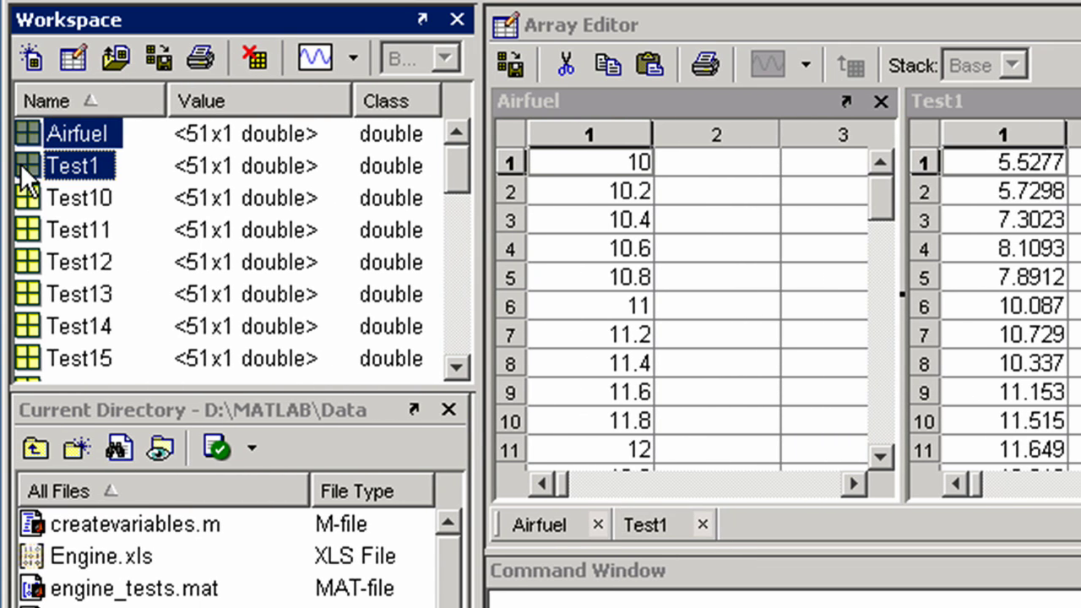
Plot Test1 against Airfuel as a line, then add, move and delete a data tip.
left_click(352, 65)
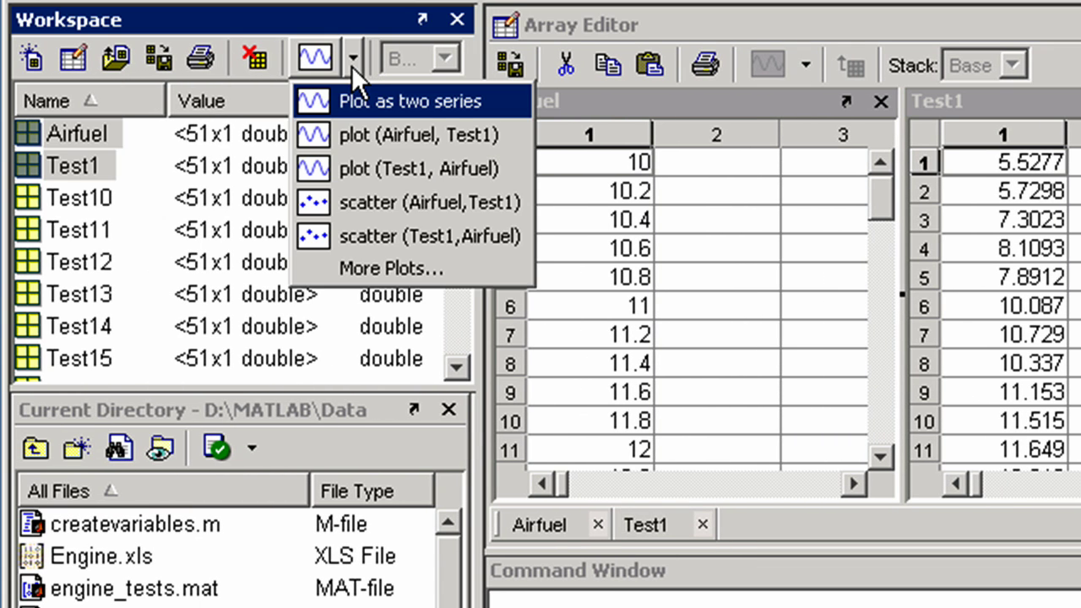
left_click(506, 135)
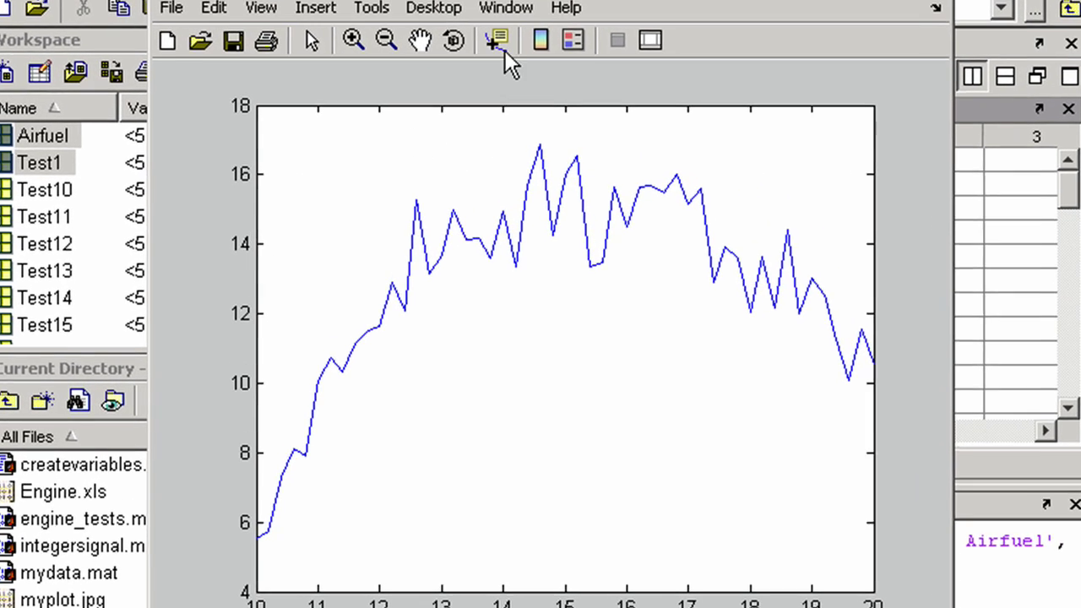
left_click(503, 45)
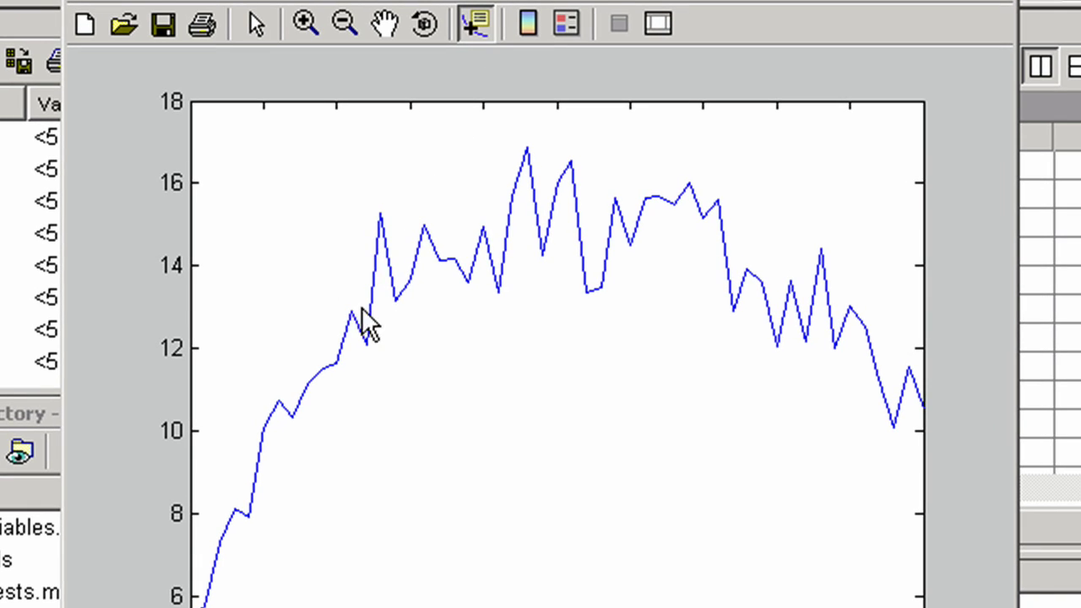
left_click(352, 314)
left_click_drag(353, 311, 421, 235)
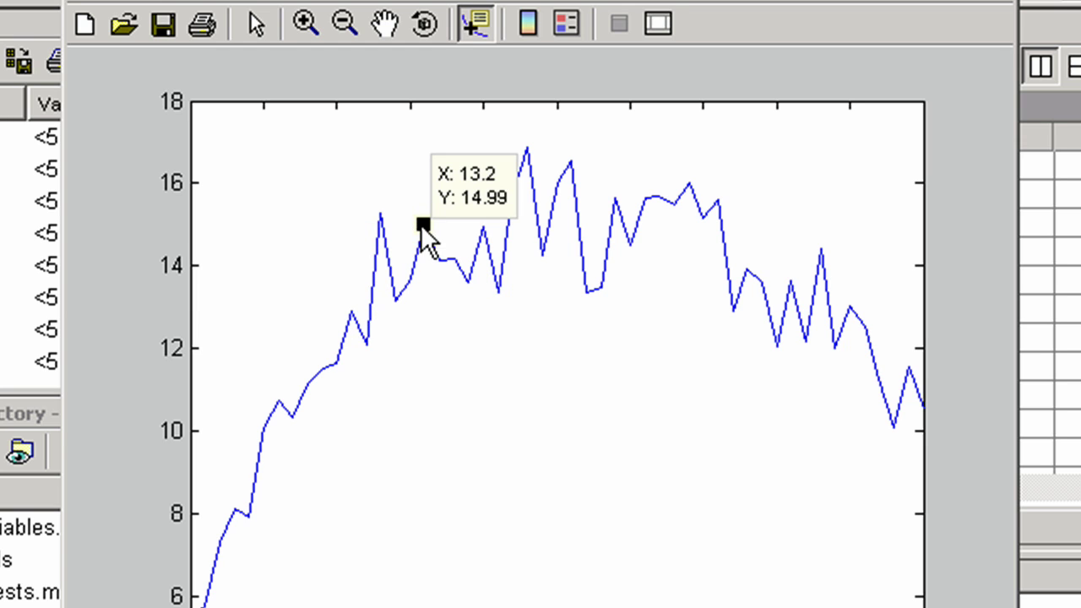
right_click(422, 226)
left_click(444, 342)
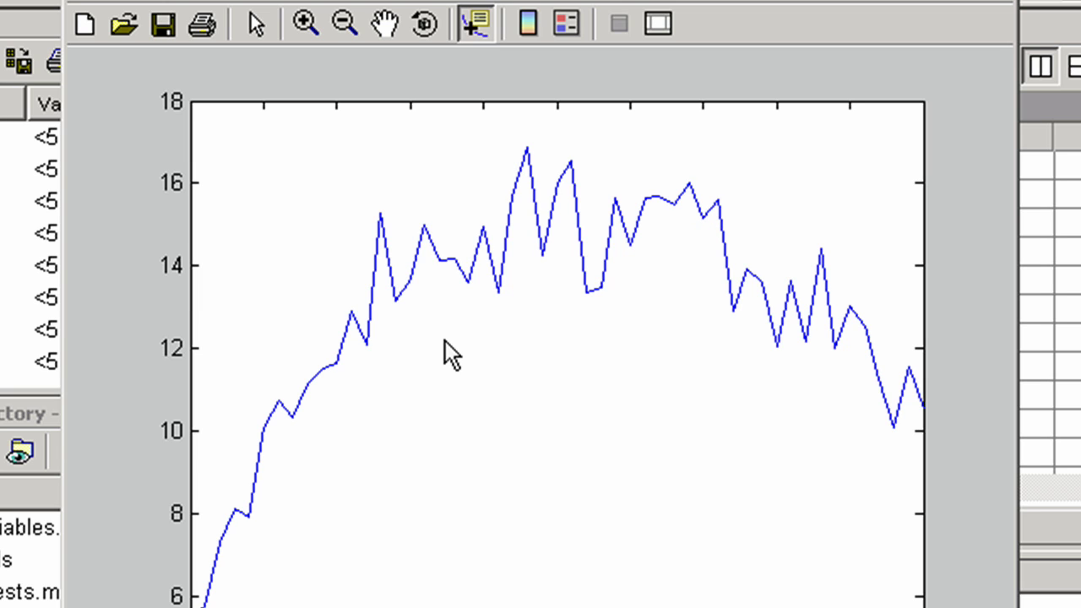
left_click(306, 25)
left_click_drag(309, 192, 553, 361)
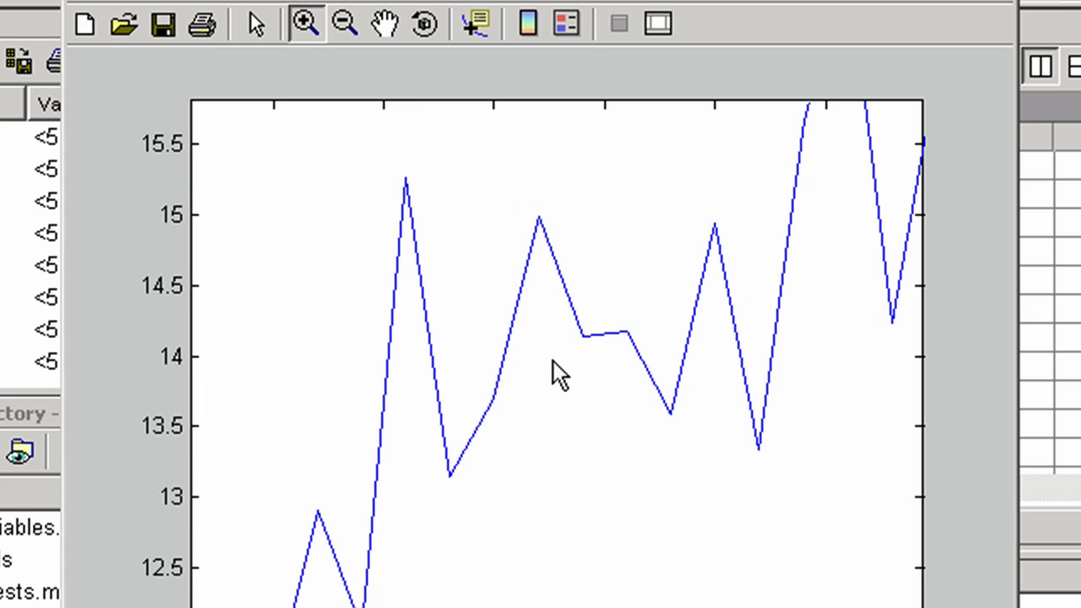
left_click(383, 34)
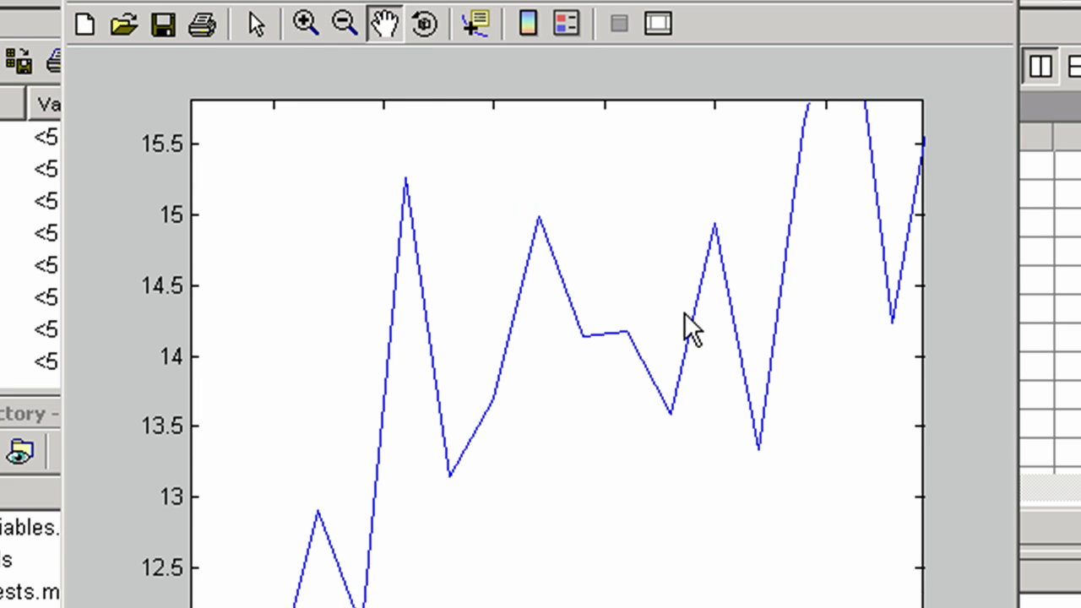
left_click_drag(696, 324, 328, 483)
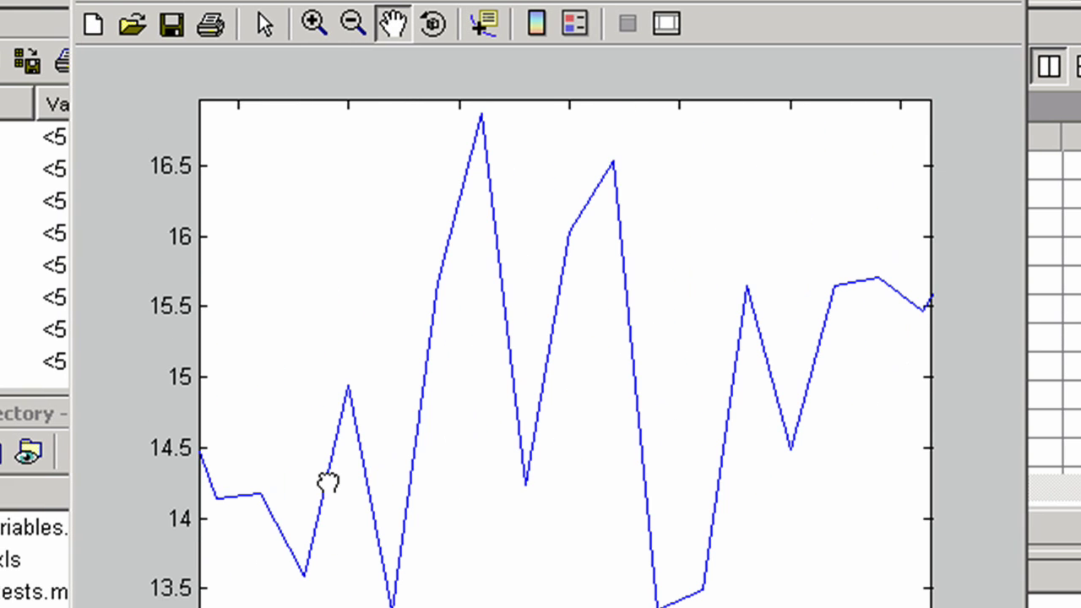
right_click(527, 263)
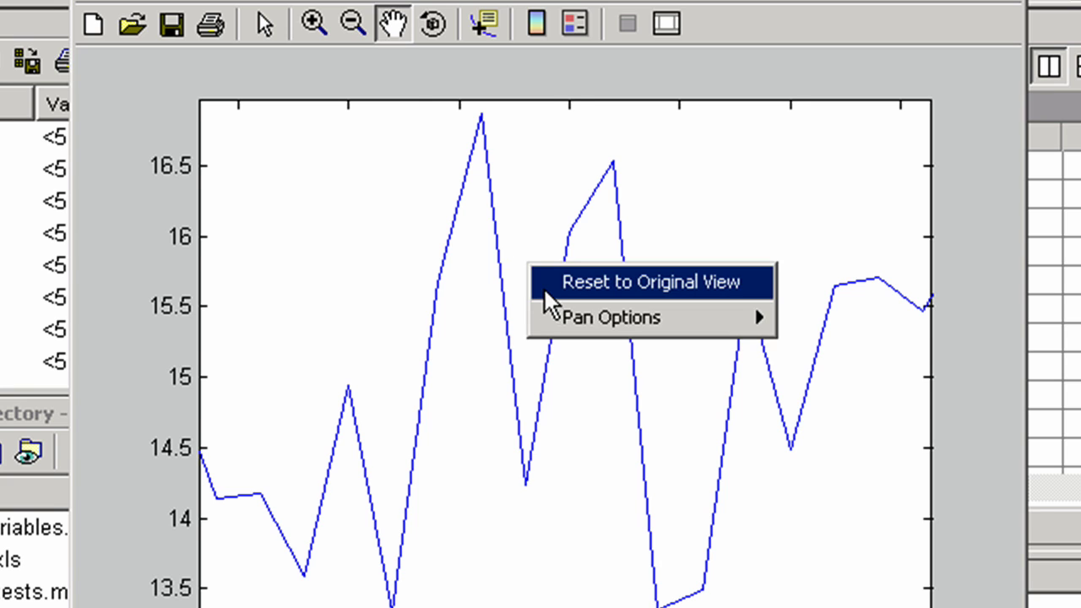
left_click(544, 284)
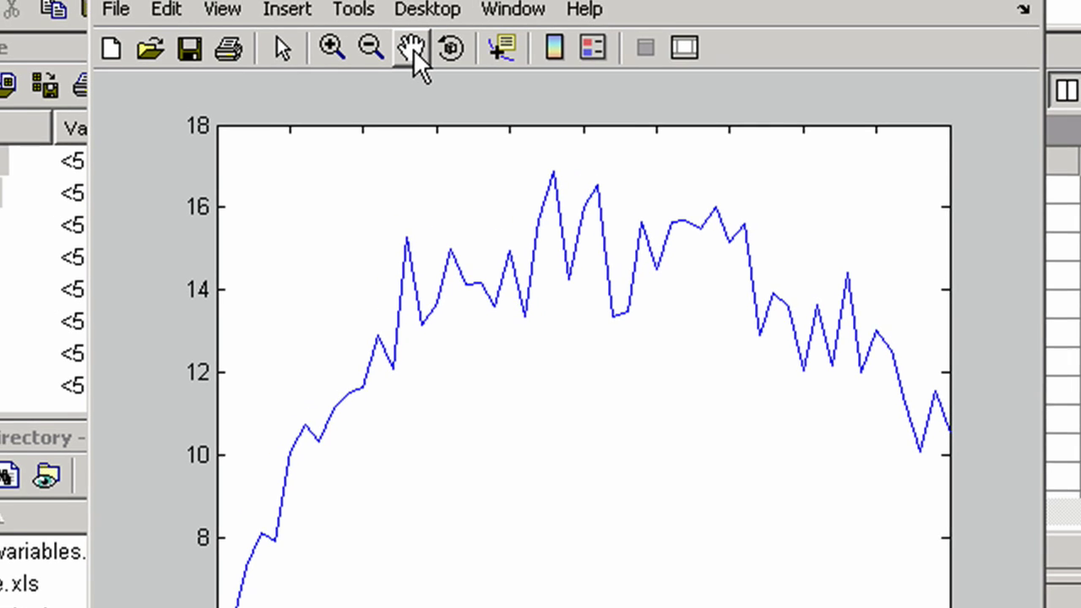
Show and then remove the Y max (16.87) and Y median (13.35) lines in Data Statistics.
left_click(366, 20)
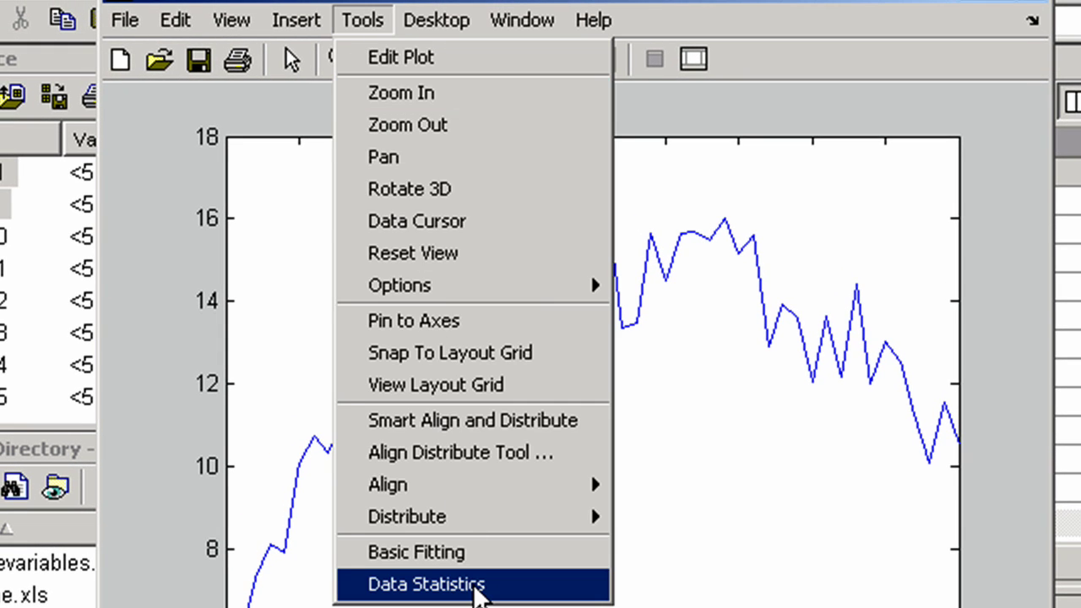
left_click(475, 584)
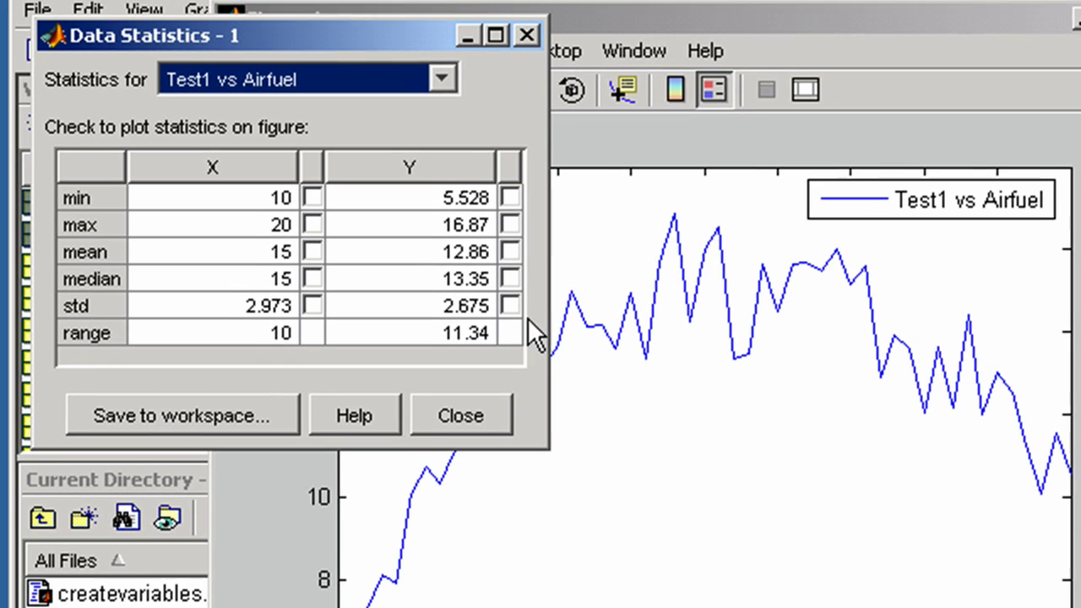
left_click(429, 202)
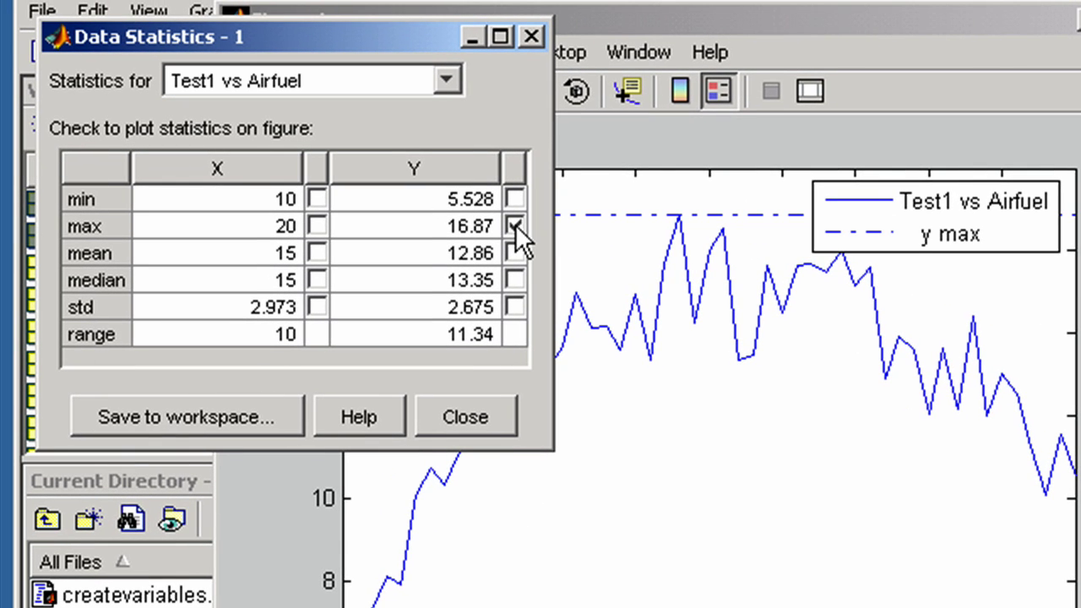
left_click(514, 280)
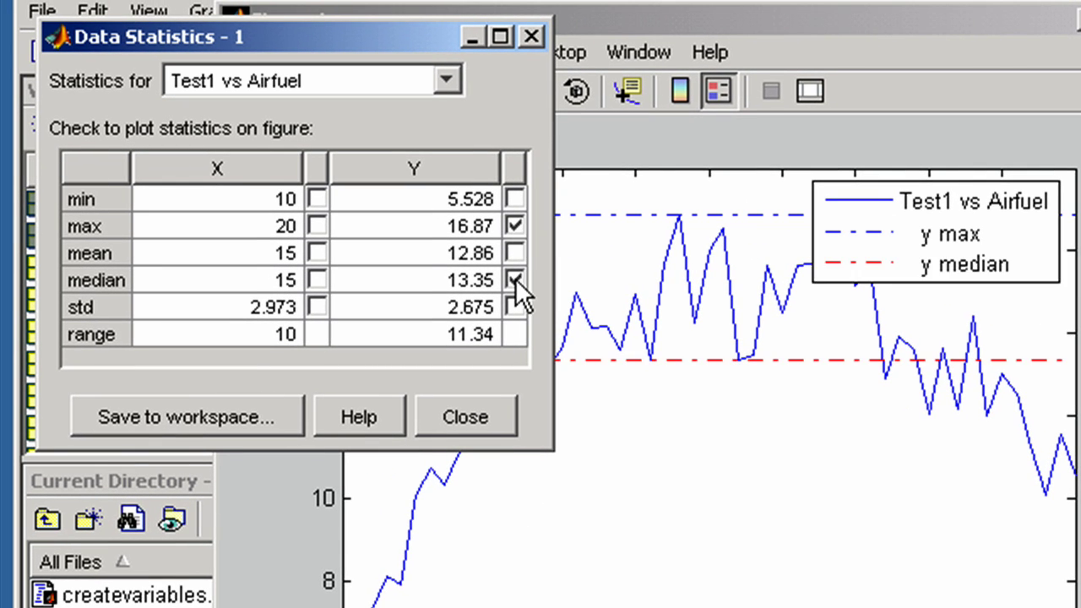
left_click(516, 279)
left_click(512, 225)
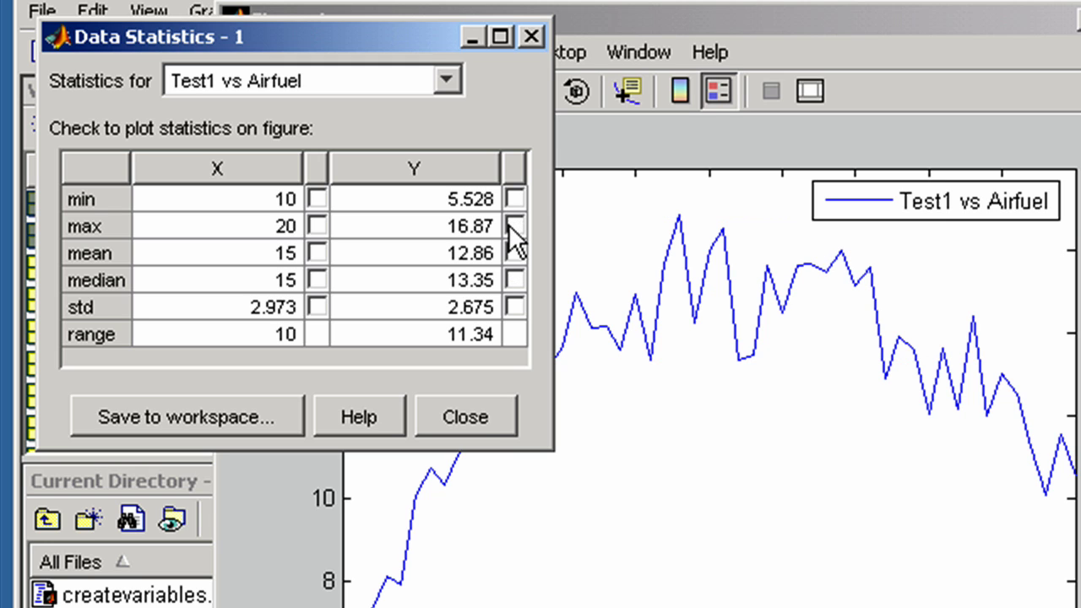
left_click(475, 413)
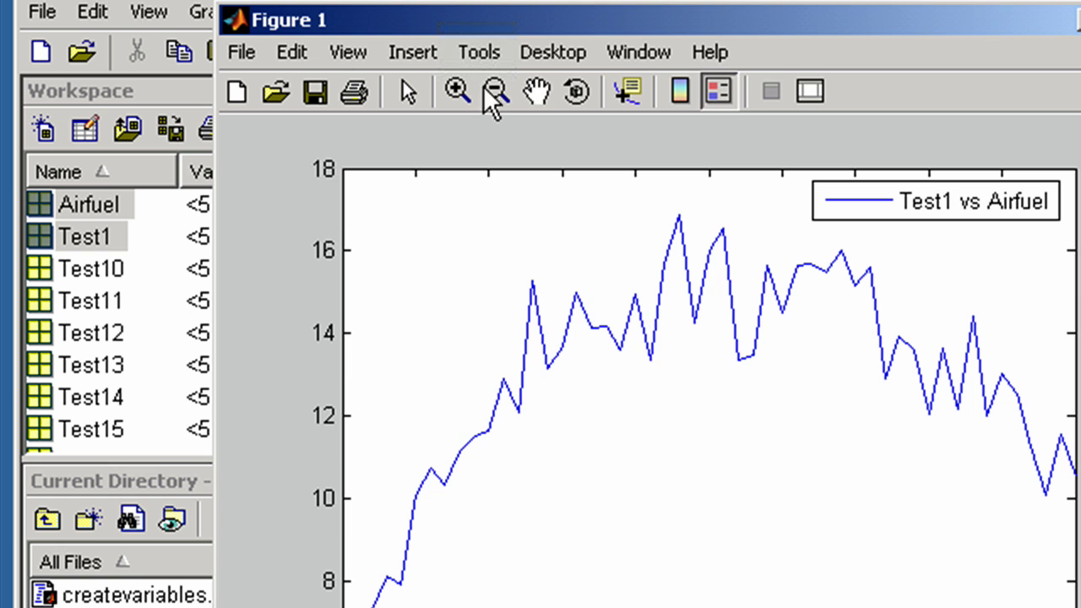
Add linear and quadratic fits with their equations shown, using Basic Fitting.
left_click(480, 52)
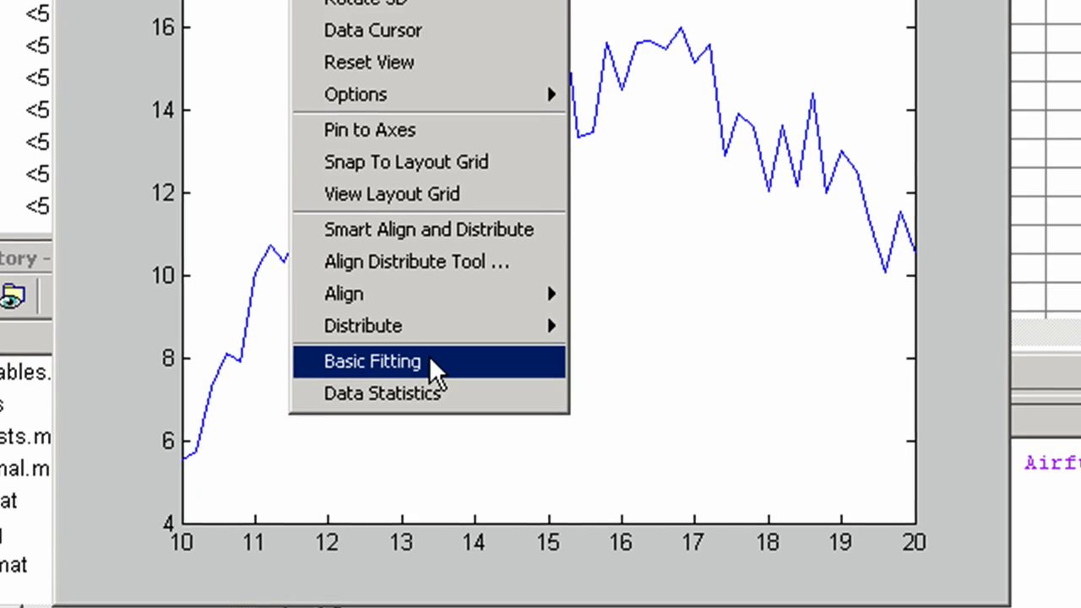
left_click(587, 585)
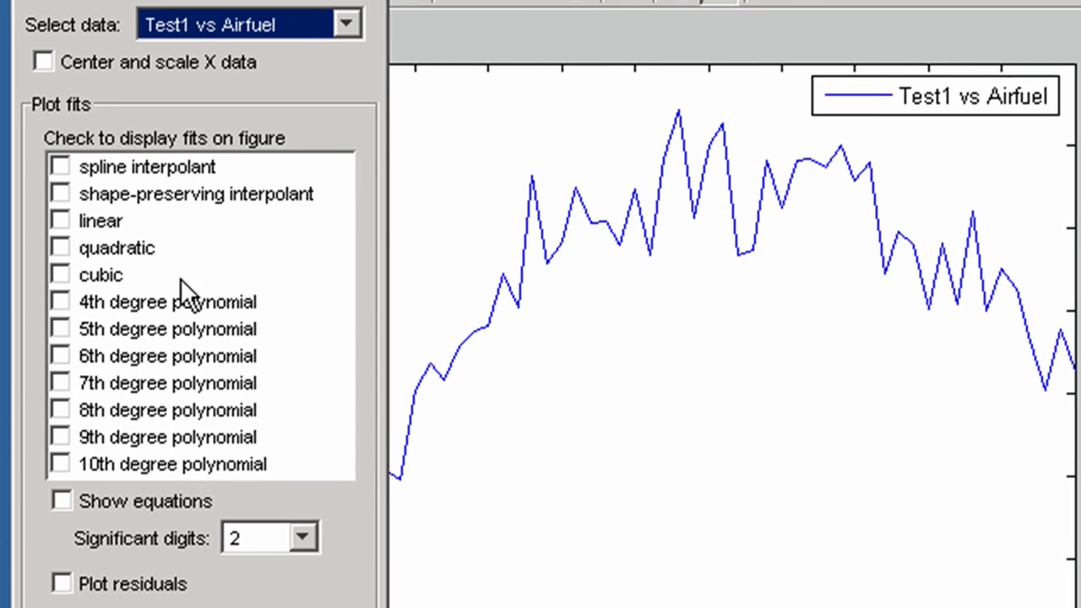
left_click(2, 146)
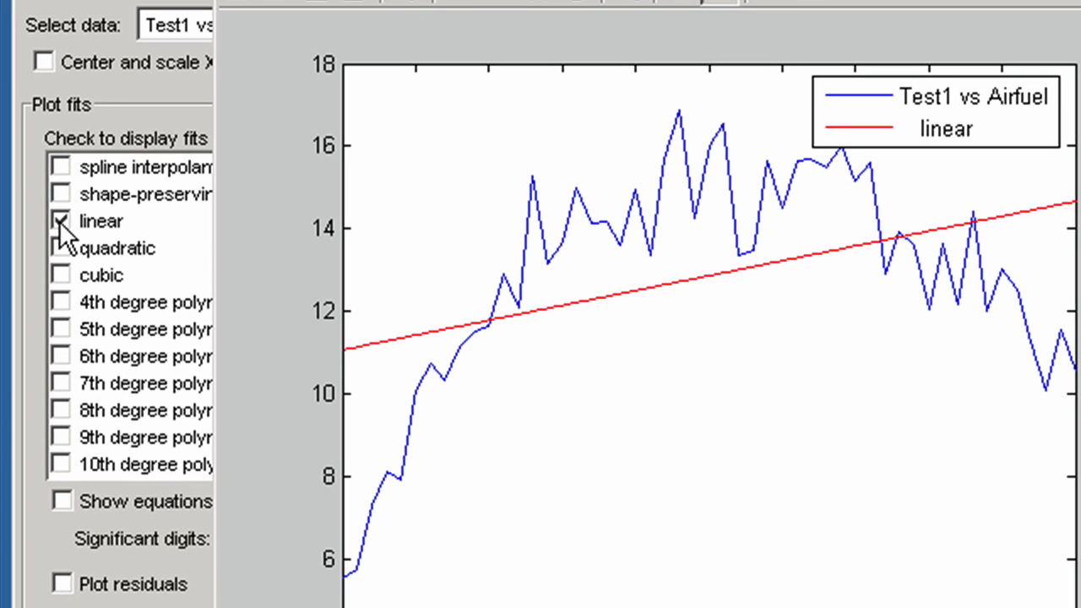
left_click(62, 501)
left_click(61, 247)
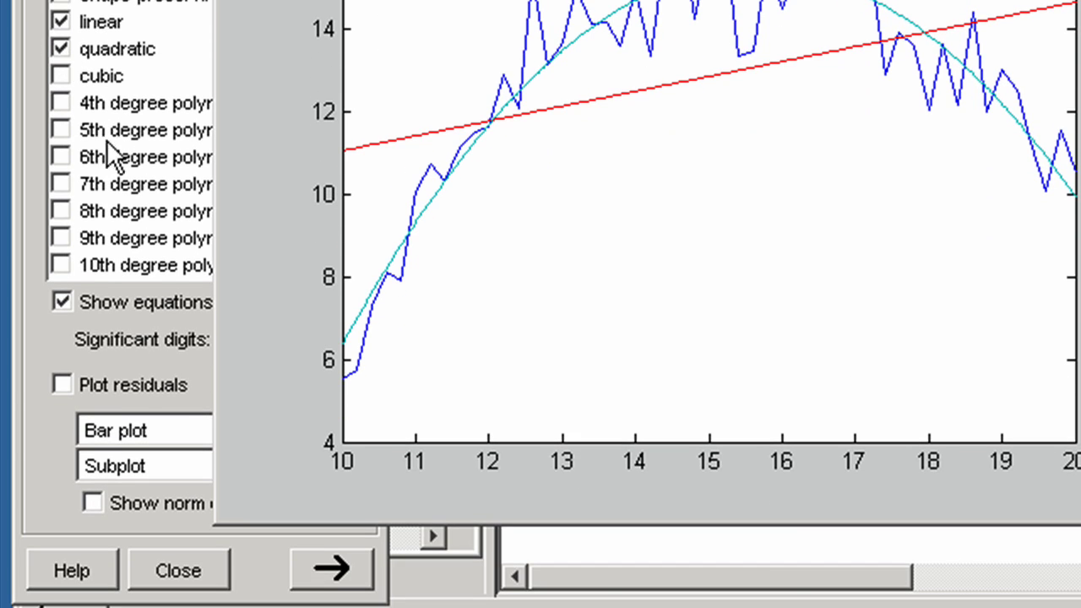
Evaluate the quadratic fit at X = 15 (f = 15.4) and plot that point.
left_click(324, 570)
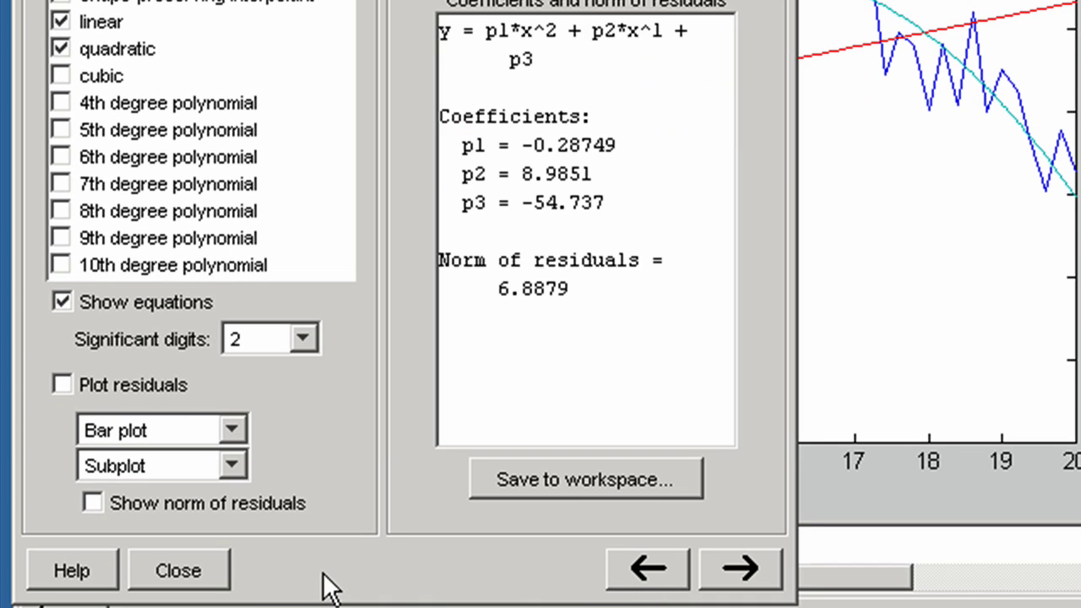
left_click(755, 562)
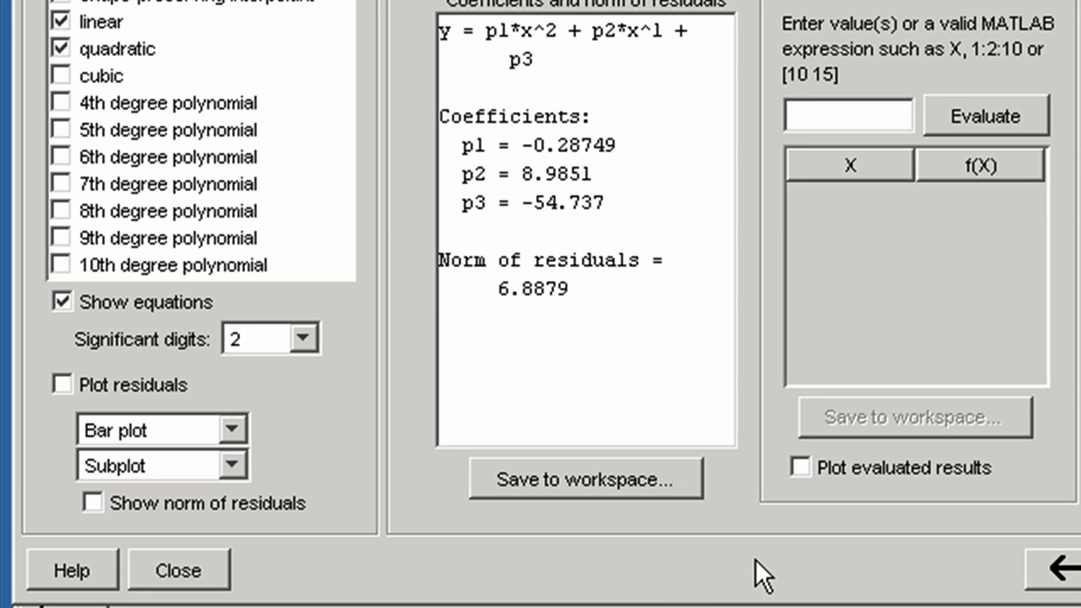
left_click(846, 118)
type("15")
left_click(958, 112)
left_click(799, 466)
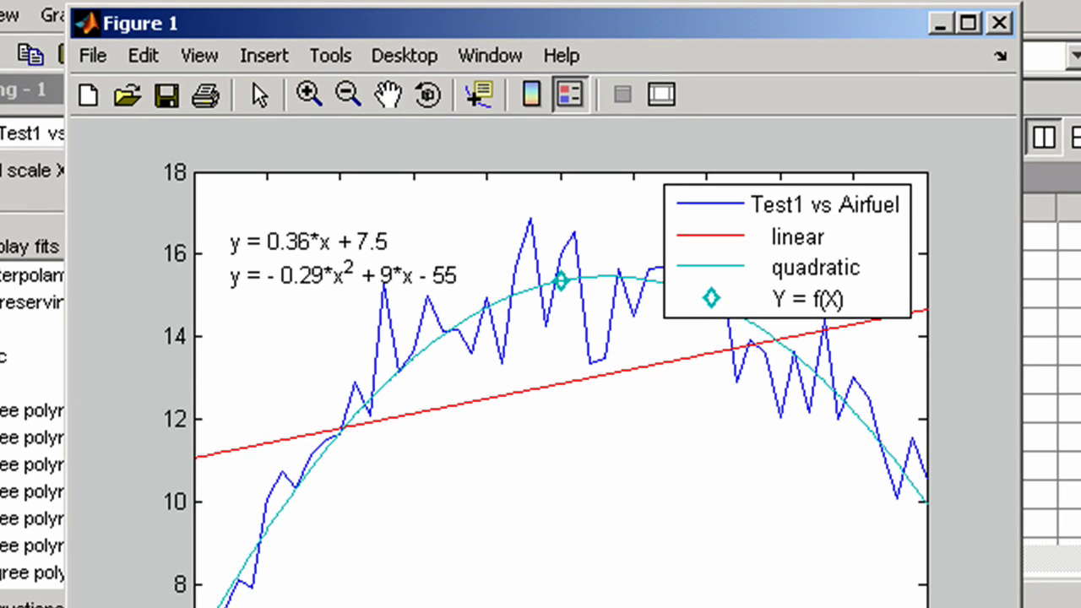
Close Figure 1, open surfacemap maximized in the Array Editor and select row 3, column 2.
left_click(999, 24)
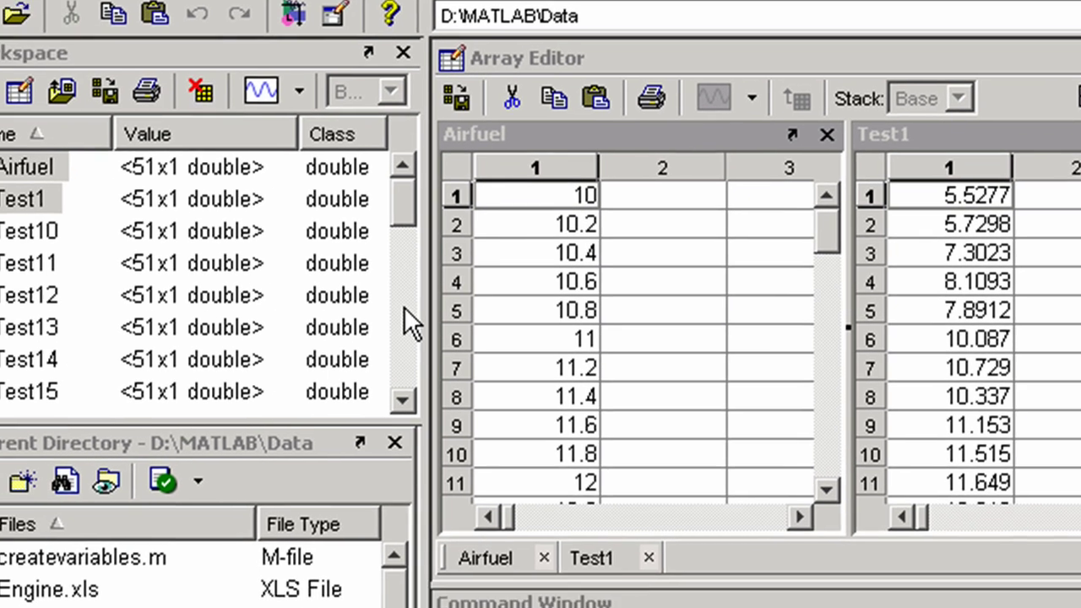
left_click_drag(329, 321, 320, 402)
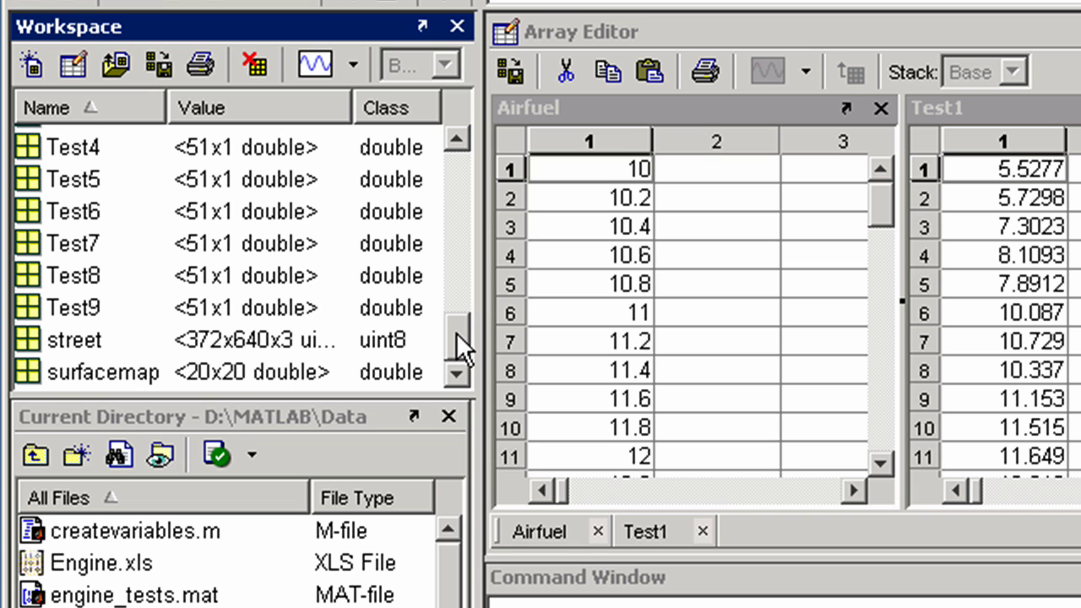
double_click(35, 375)
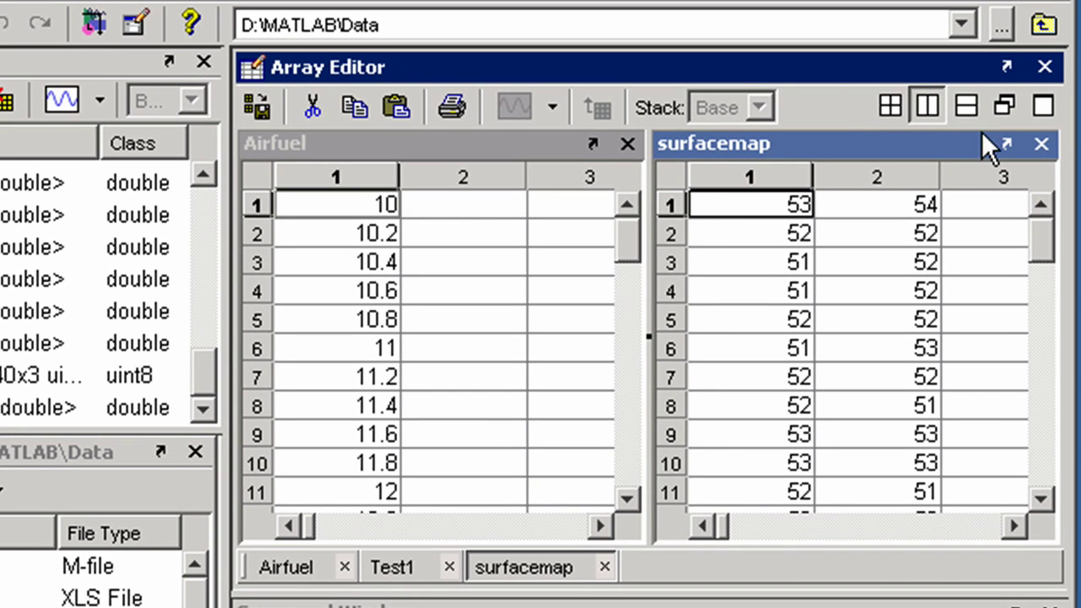
double_click(990, 150)
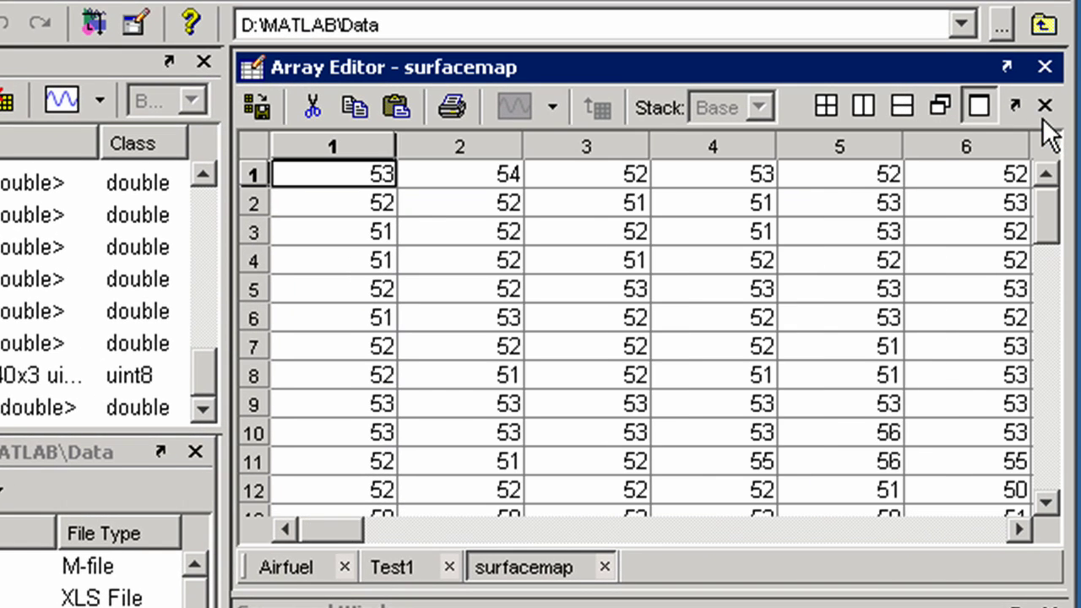
left_click(468, 233)
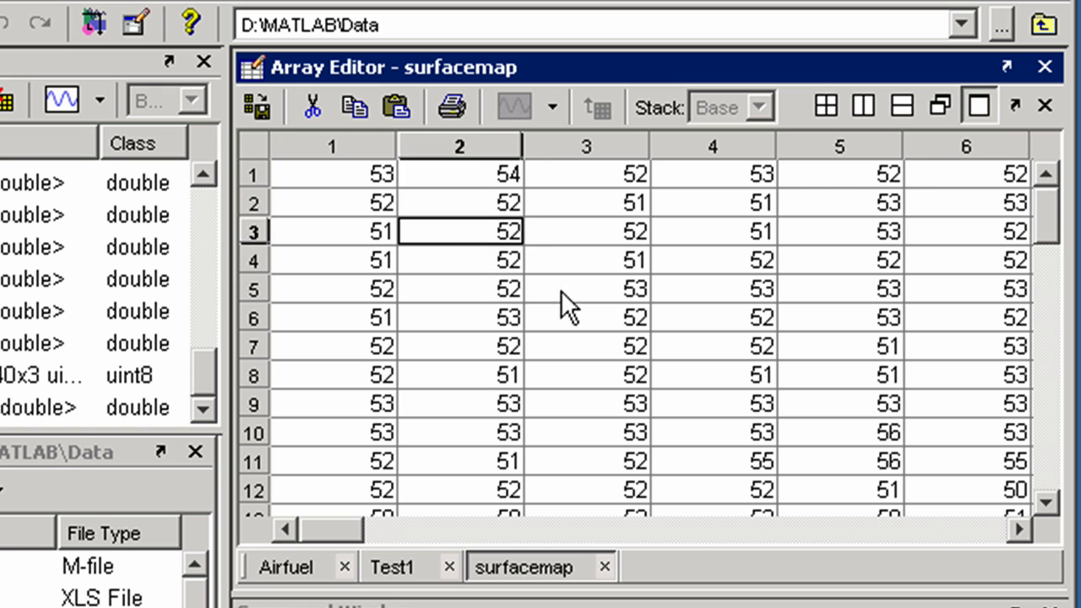
Select surfacemap rows 3–18, columns 2–12 and plot them as a surf.
left_click(955, 534)
left_click(1051, 488)
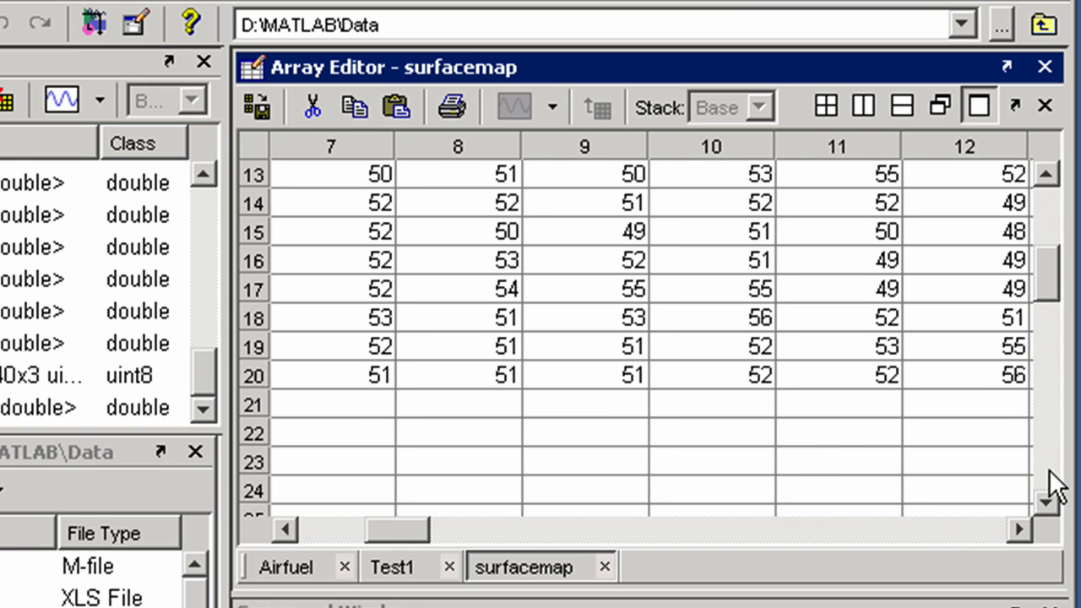
left_click(931, 317, "shift")
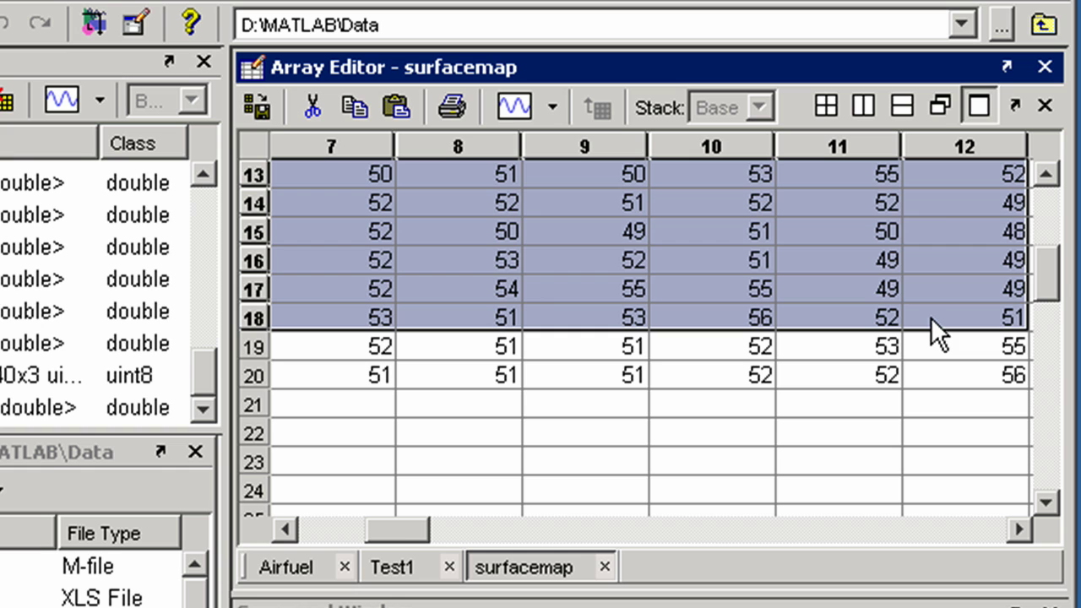
left_click(553, 106)
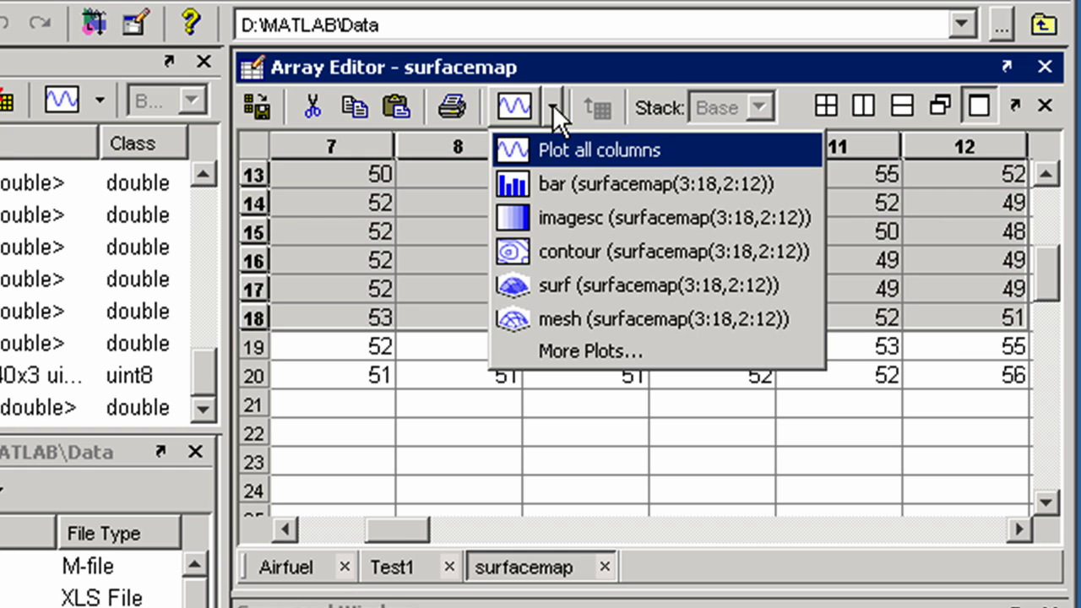
left_click(650, 285)
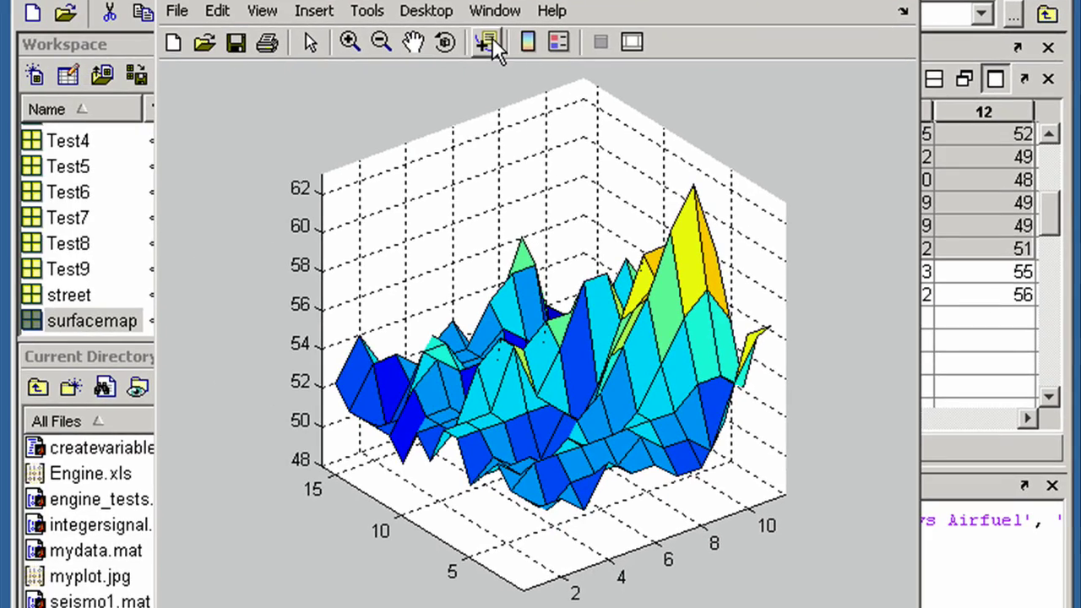
Place a datatip at X 8, Y 8, Z 58, then rotate, zoom and pan the surface.
left_click(490, 43)
left_click(580, 278)
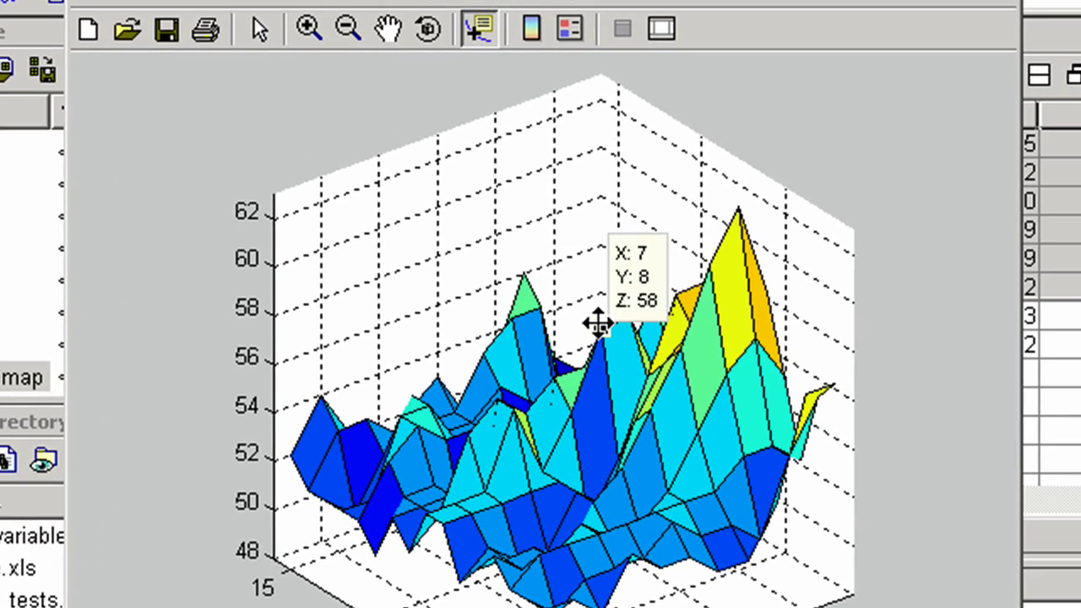
left_click_drag(598, 323, 630, 317)
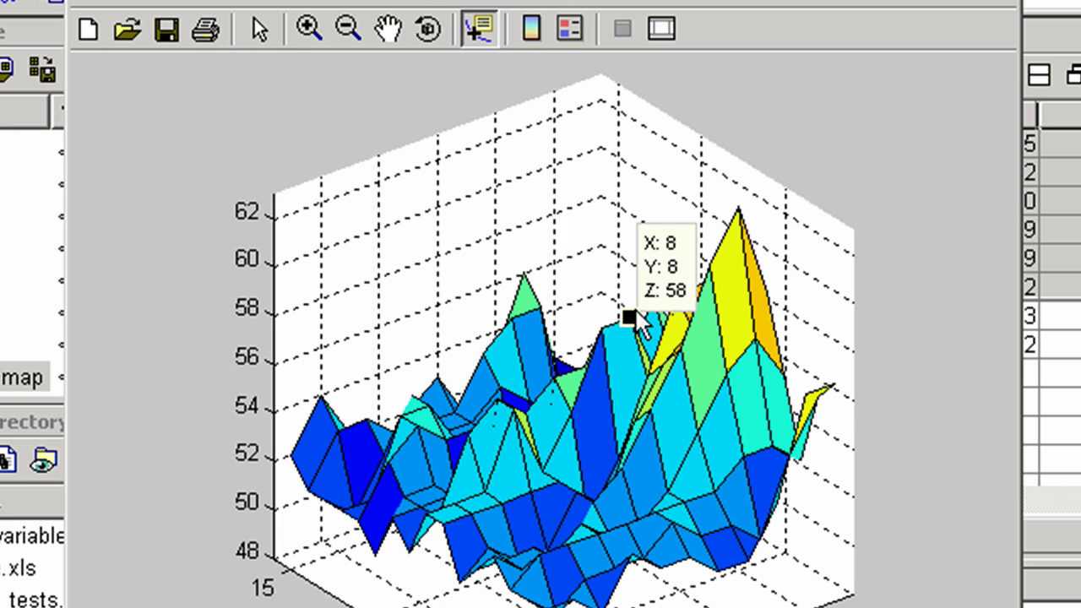
left_click(427, 29)
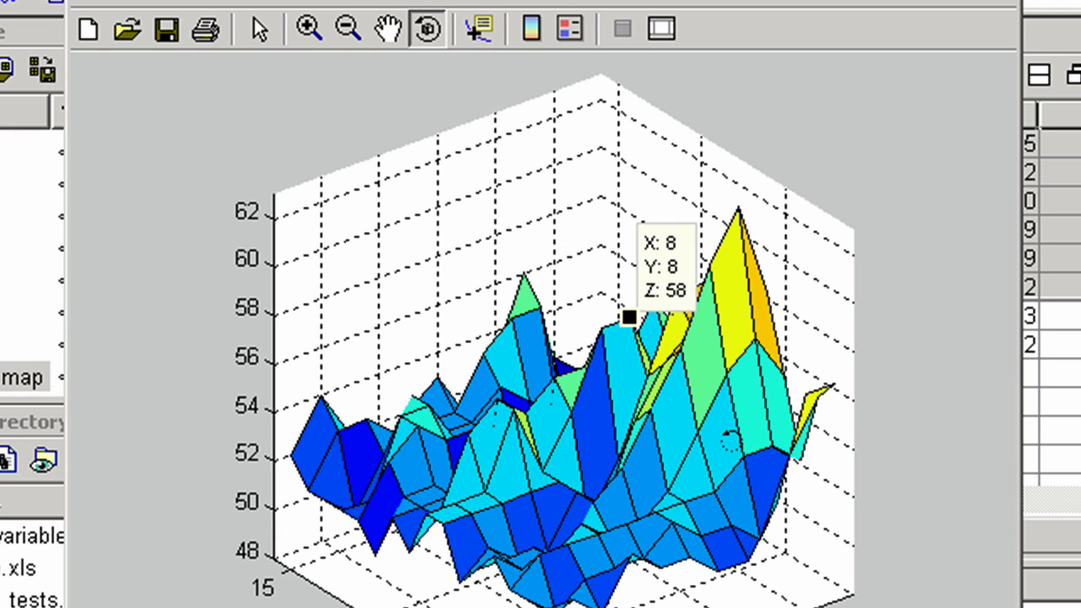
left_click_drag(728, 439, 794, 477)
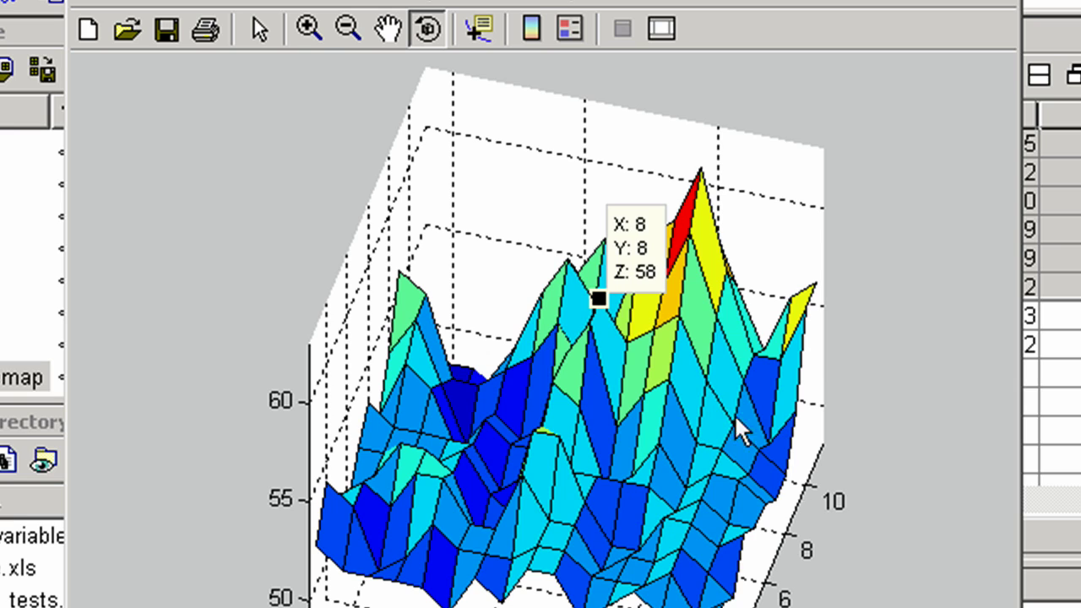
left_click(314, 30)
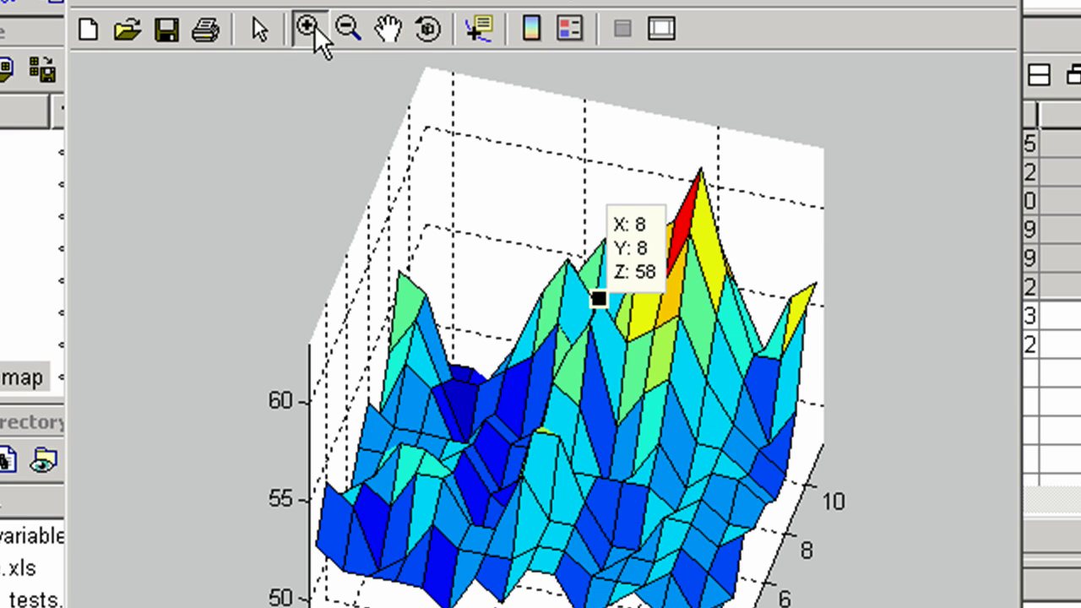
left_click(565, 409)
left_click(389, 31)
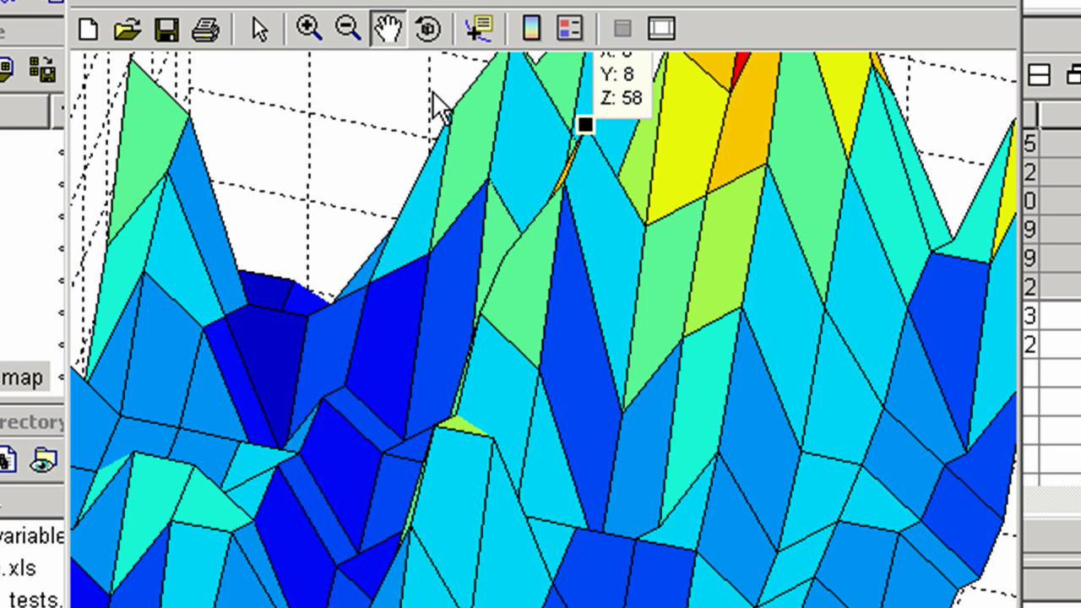
left_click_drag(574, 287, 467, 420)
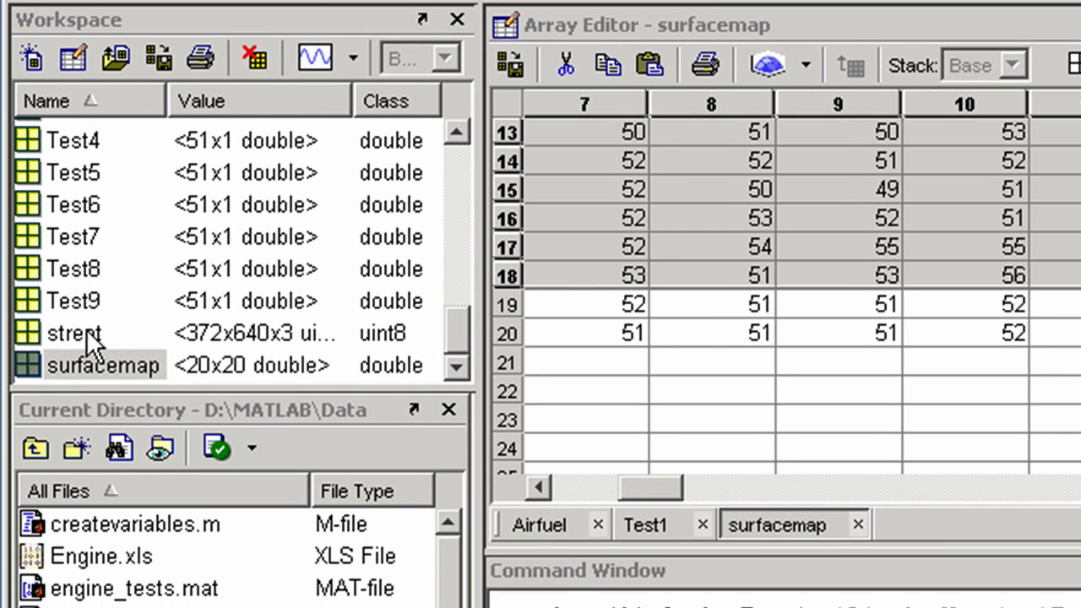
Display street with imagesc, zoom into the road and pan down to the buildings.
left_click(85, 336)
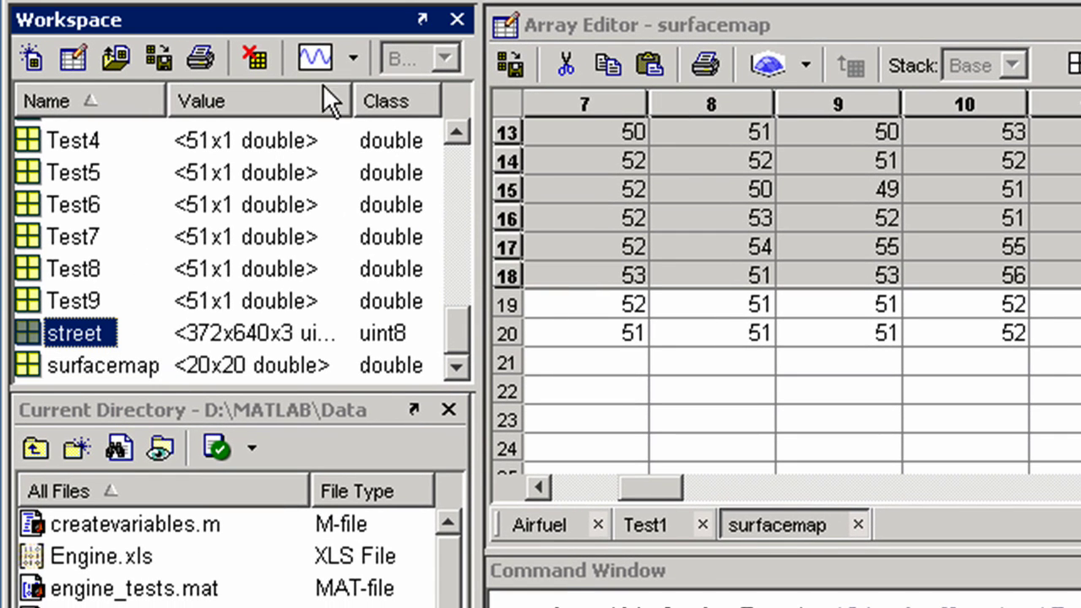
left_click(353, 55)
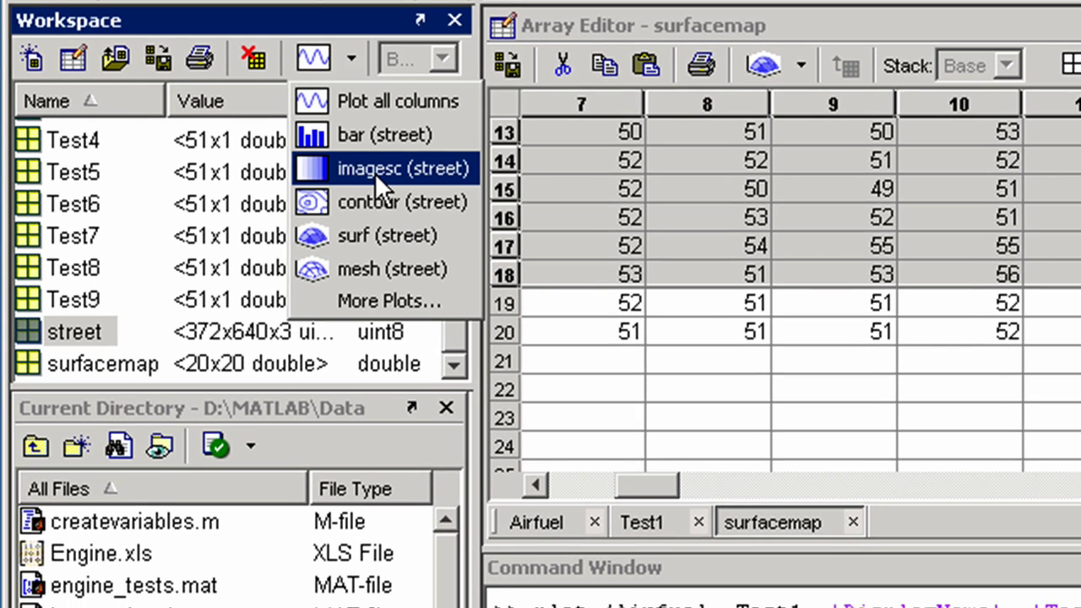
left_click(376, 174)
left_click(389, 51)
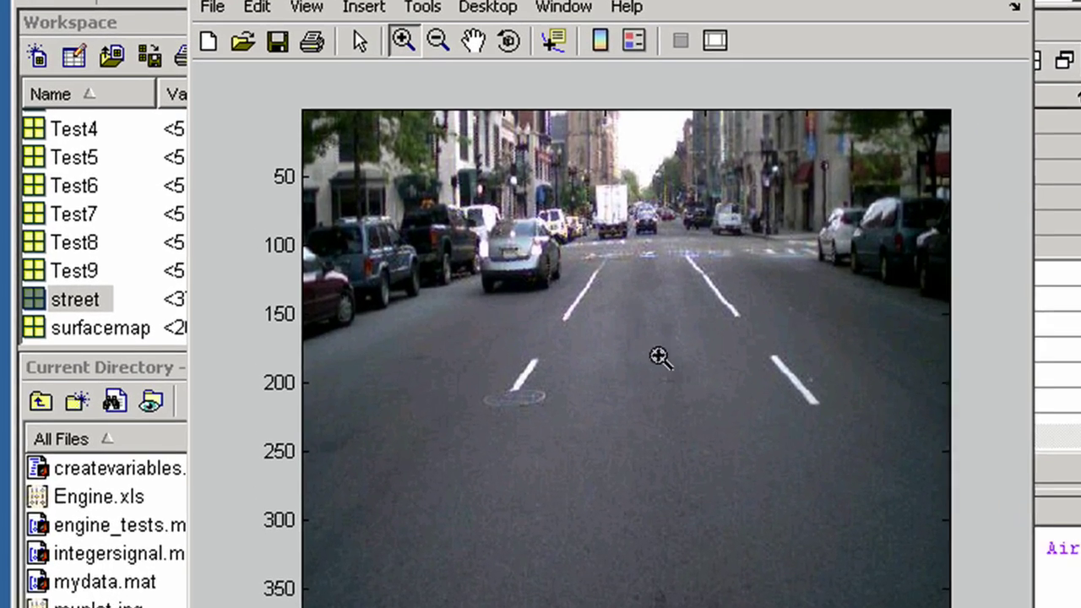
left_click_drag(404, 248, 684, 404)
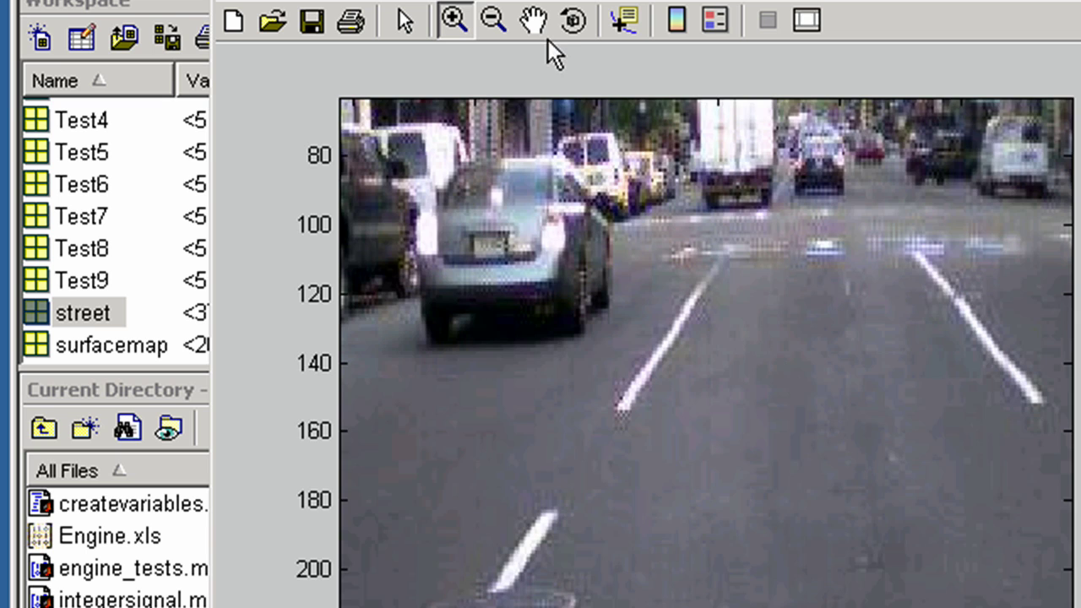
left_click(538, 19)
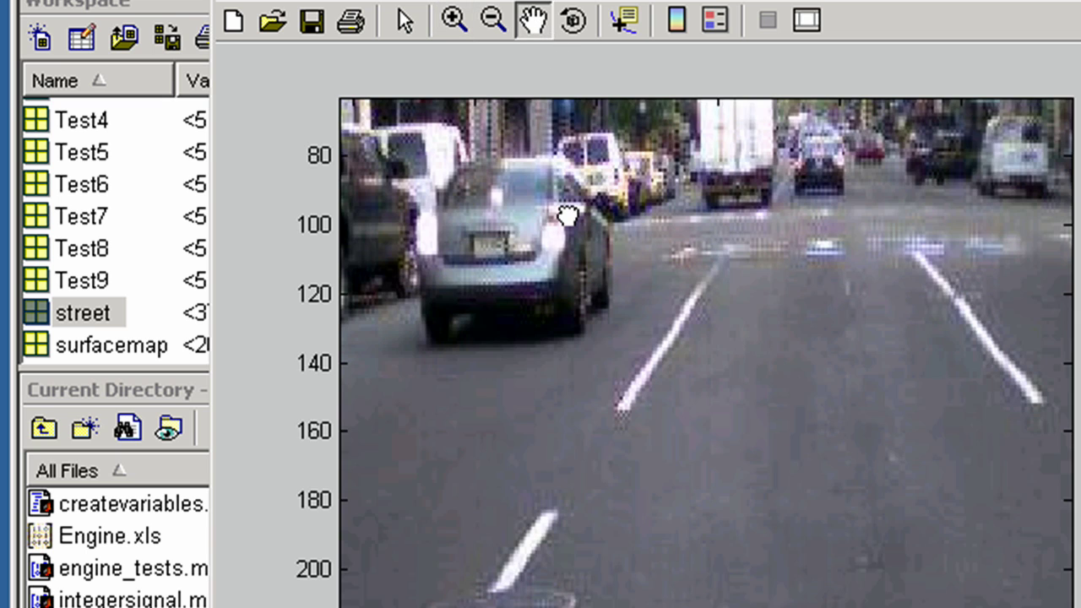
left_click_drag(563, 212, 566, 328)
Read a lane-line pixel's RGB value (115, 111, 125) with a datatip, then close the figure.
left_click(626, 19)
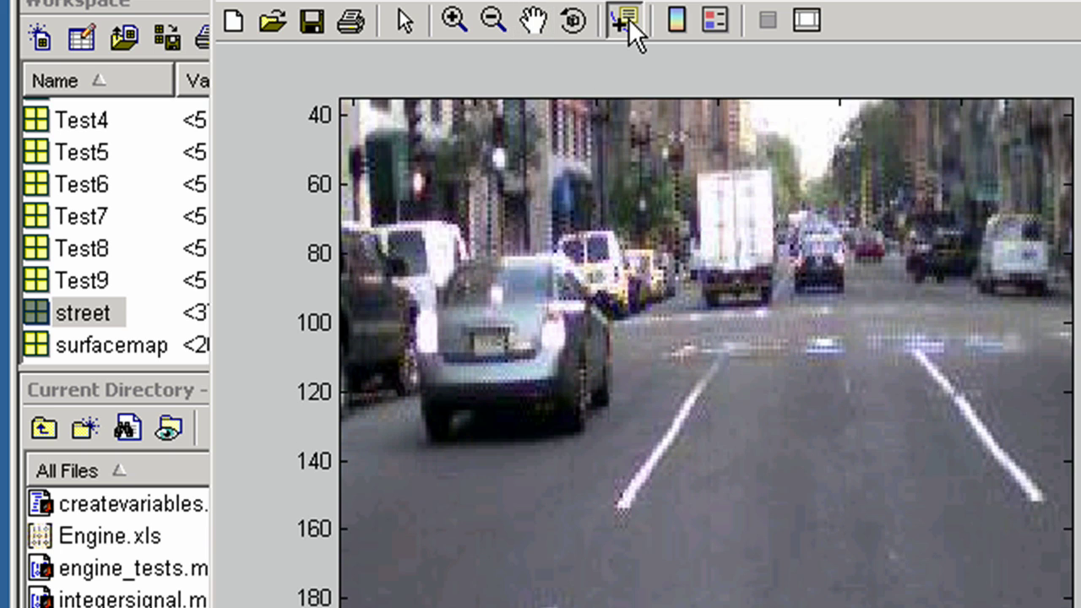
left_click(658, 446)
left_click_drag(661, 442, 682, 433)
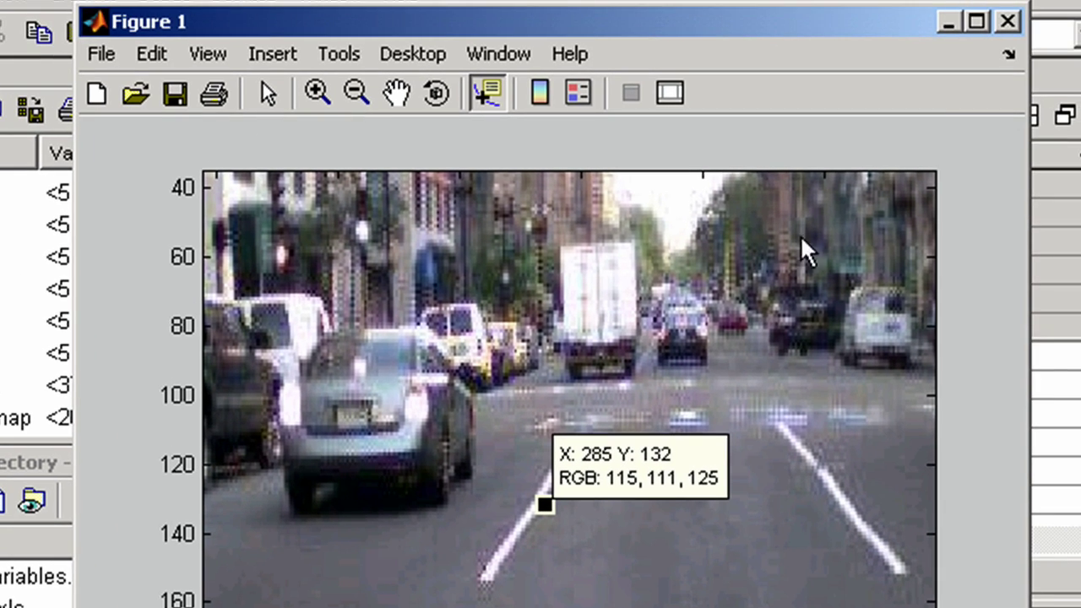
left_click(1010, 21)
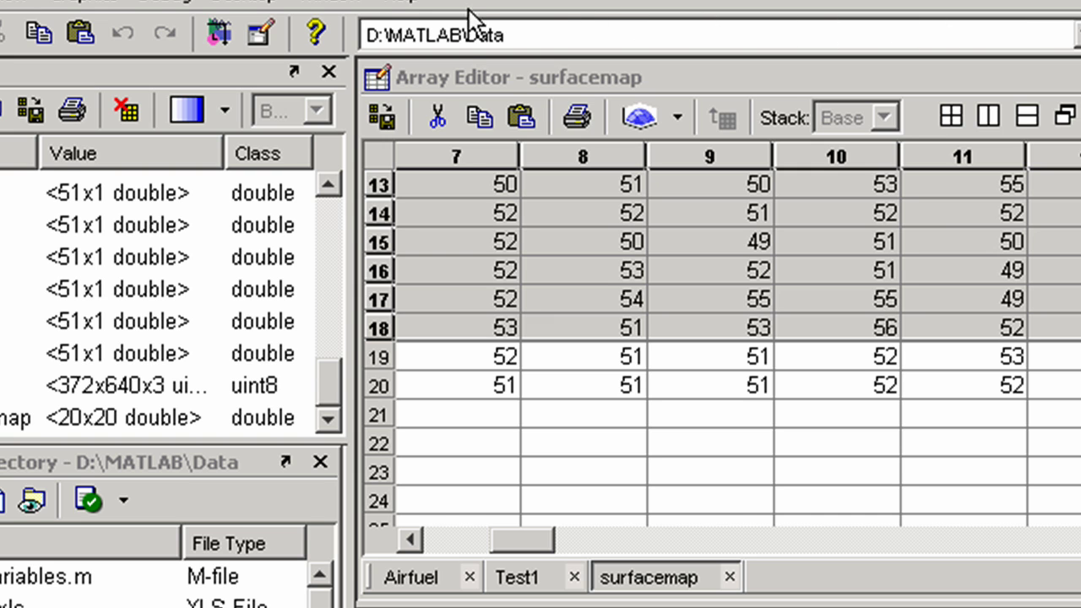
Open MATLAB Help at the Release 14 Begin Here page.
left_click(318, 31)
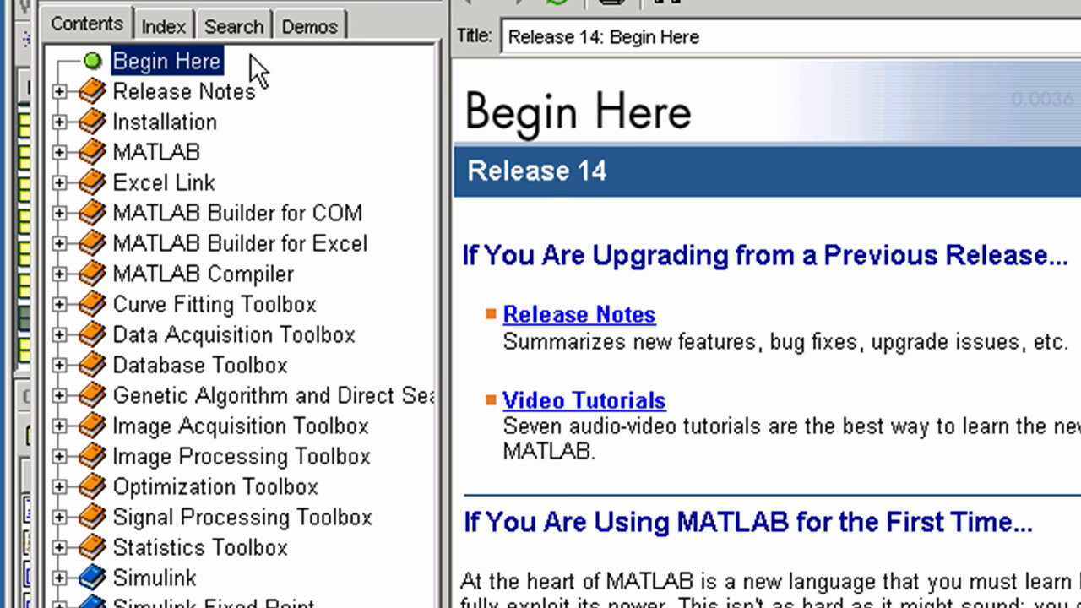
View the Mathematics > Data Analysis and Fourier Transforms function list, then close Help.
left_click(59, 152)
left_click(93, 424)
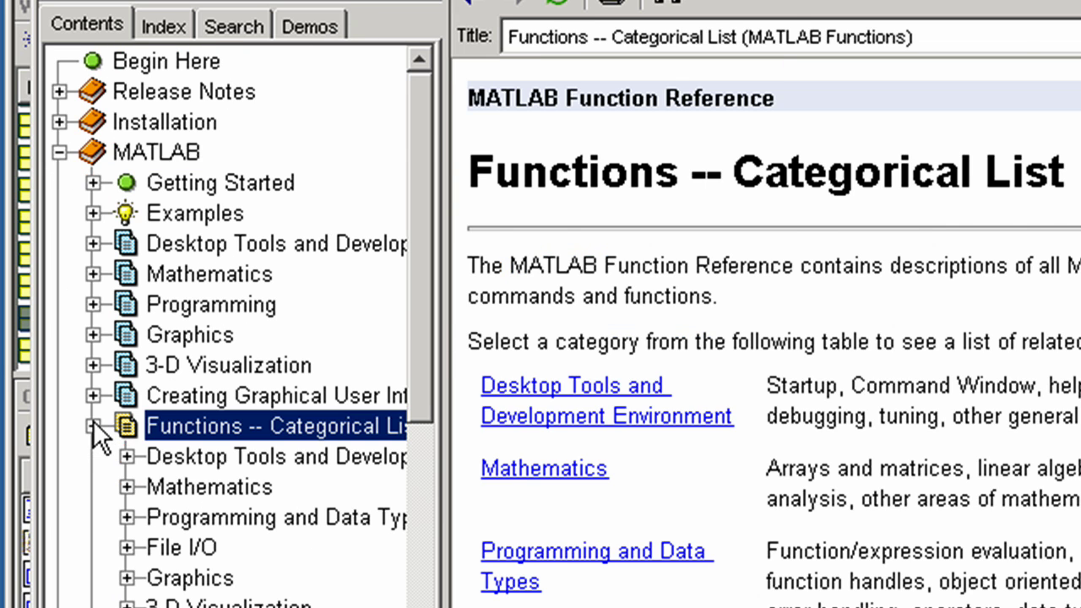
left_click(131, 486)
left_click(233, 539)
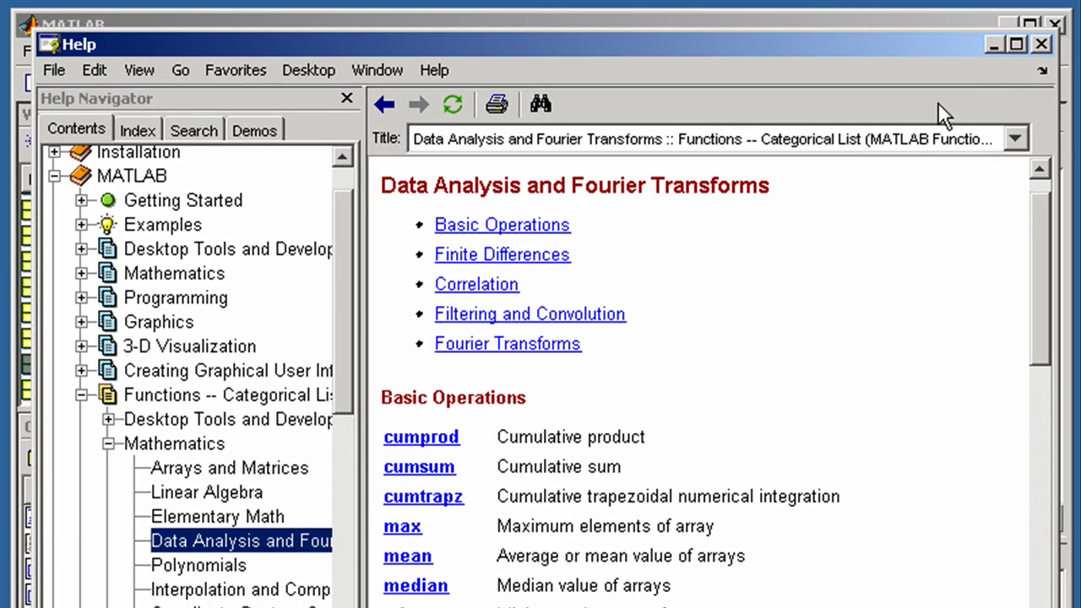
left_click(1042, 44)
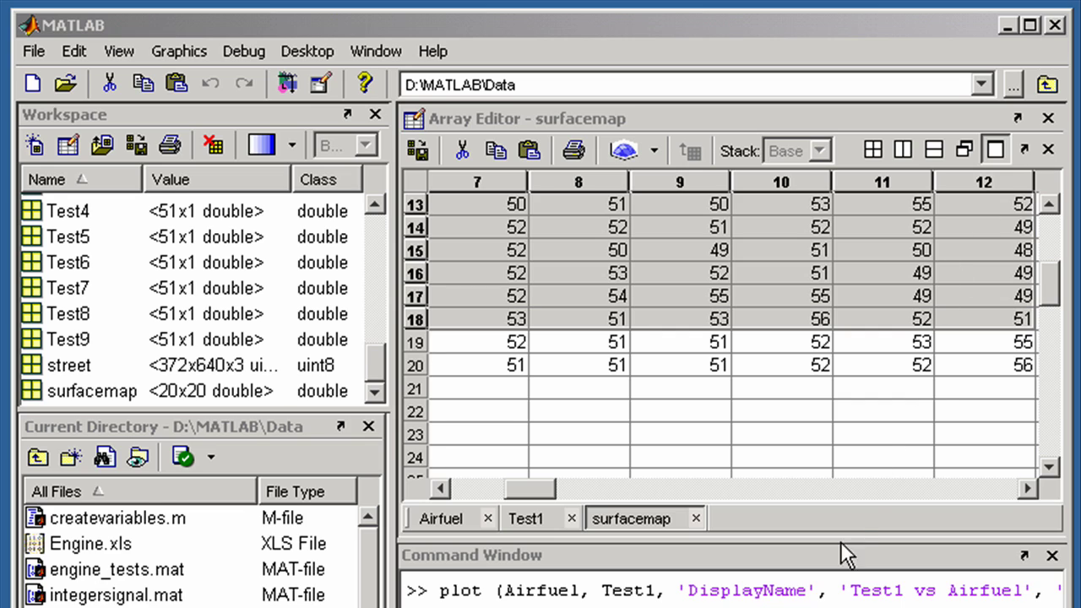
Open sunspots.m in the Editor with the command 'edit sunspots'.
left_click(811, 596)
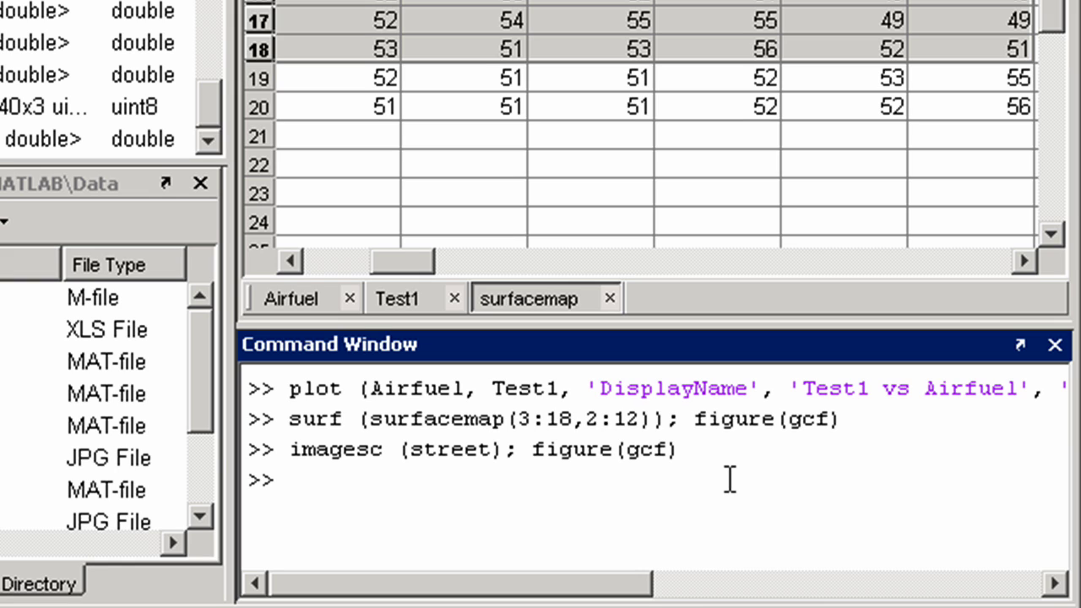
type("edit sunspots")
key("Return")
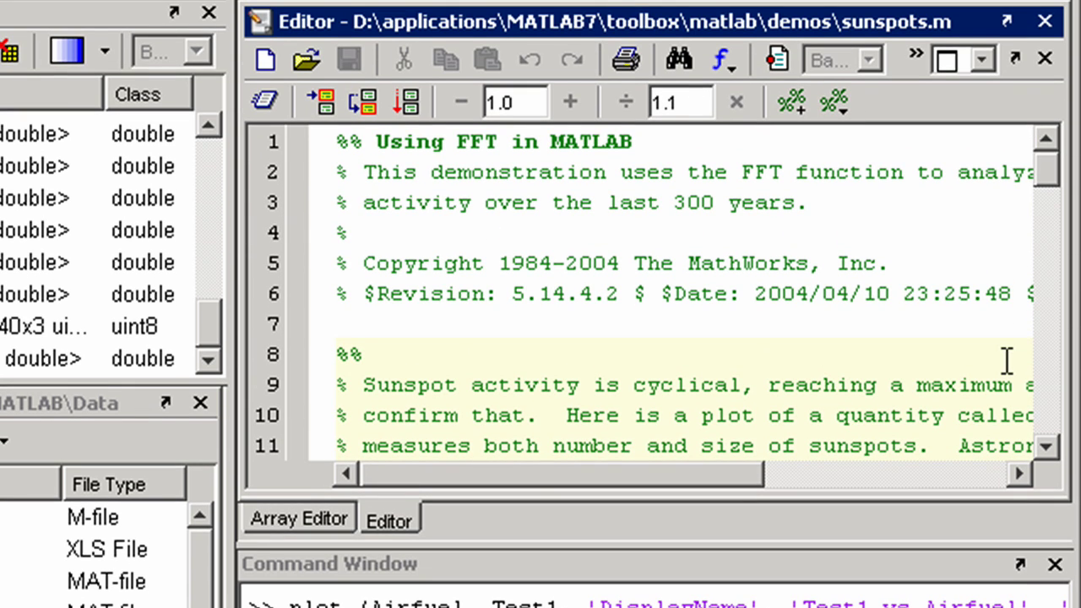
Run the first cell to plot the sunspot data, then compute Y = fft(wolfer).
key("ctrl+shift+Return")
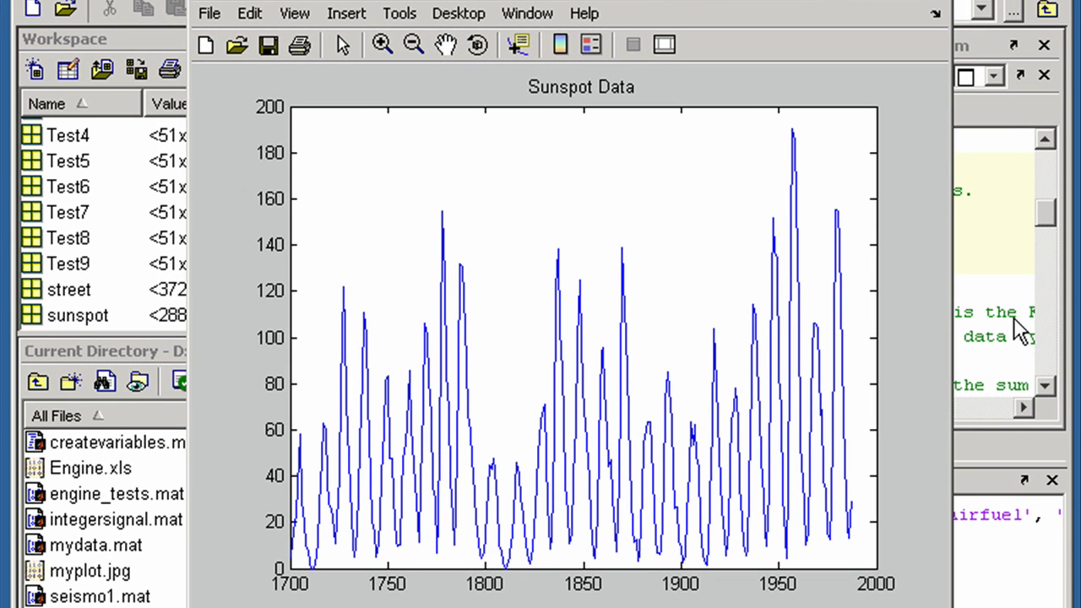
left_click_drag(1046, 213, 1049, 225)
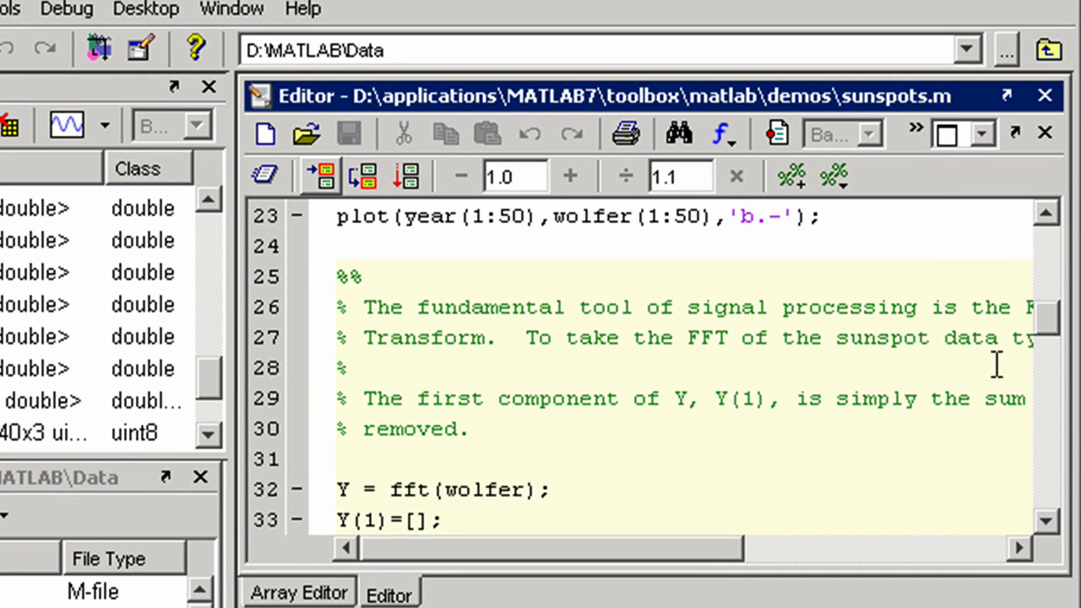
key("shift+End")
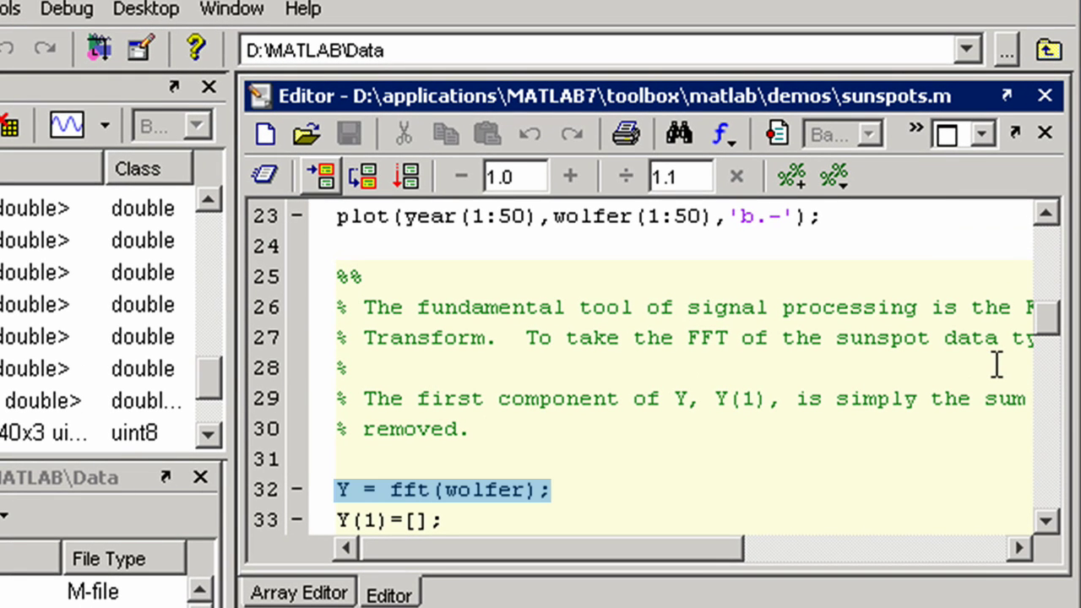
left_click(977, 379)
Plot the Fourier coefficients in the complex plane with plot(Y,'ro').
key("Page_Down")
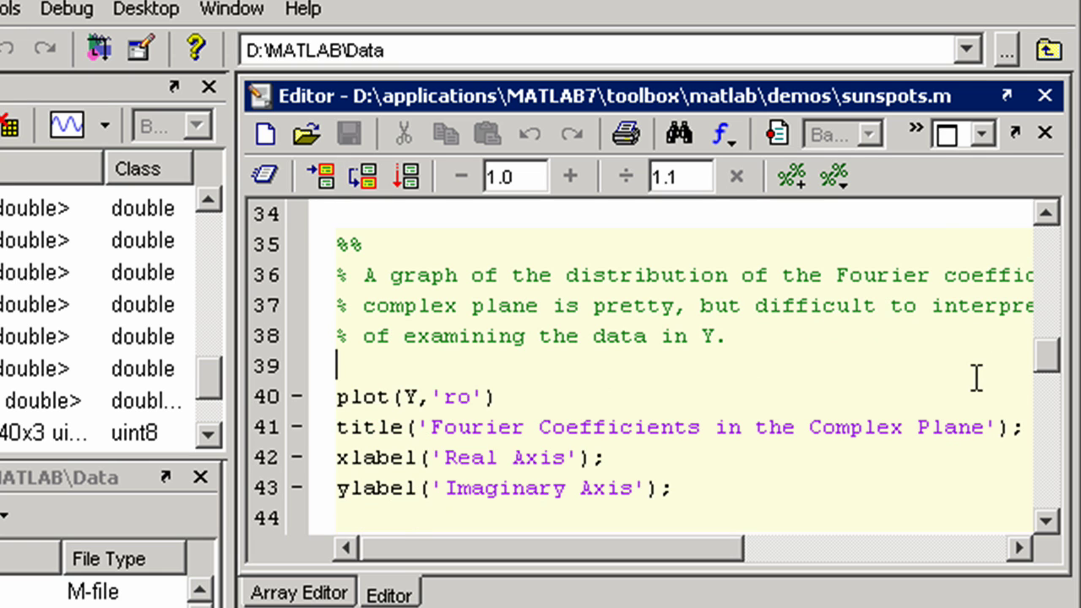
key("Down")
key("shift+End")
key("F9")
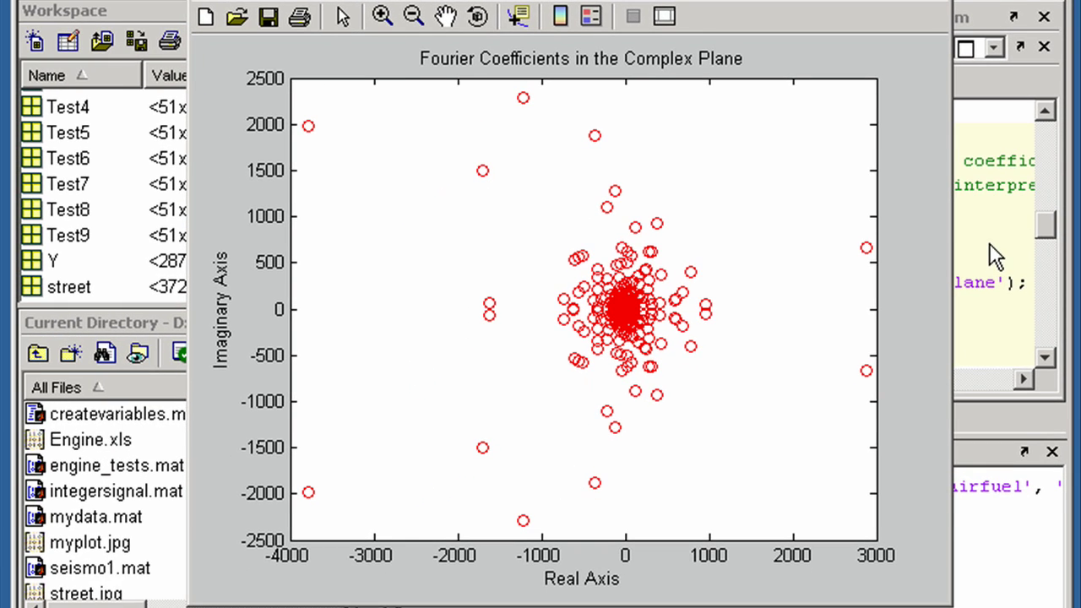
Select the plot(freq,power) periodogram line in the sunspots script.
left_click(995, 256)
key("Page_Down")
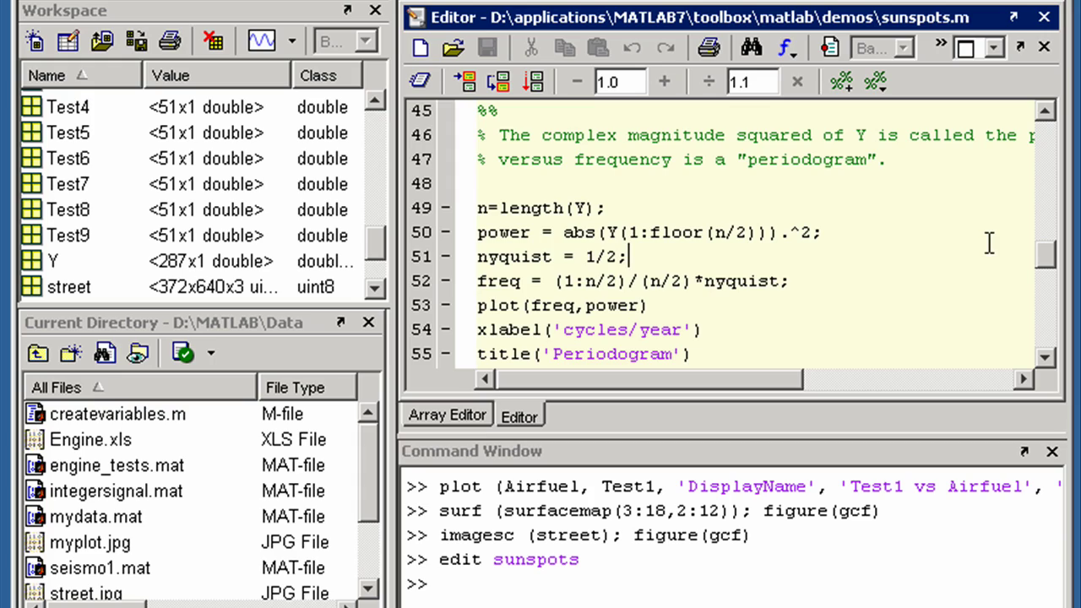
key("Down")
key("Down")
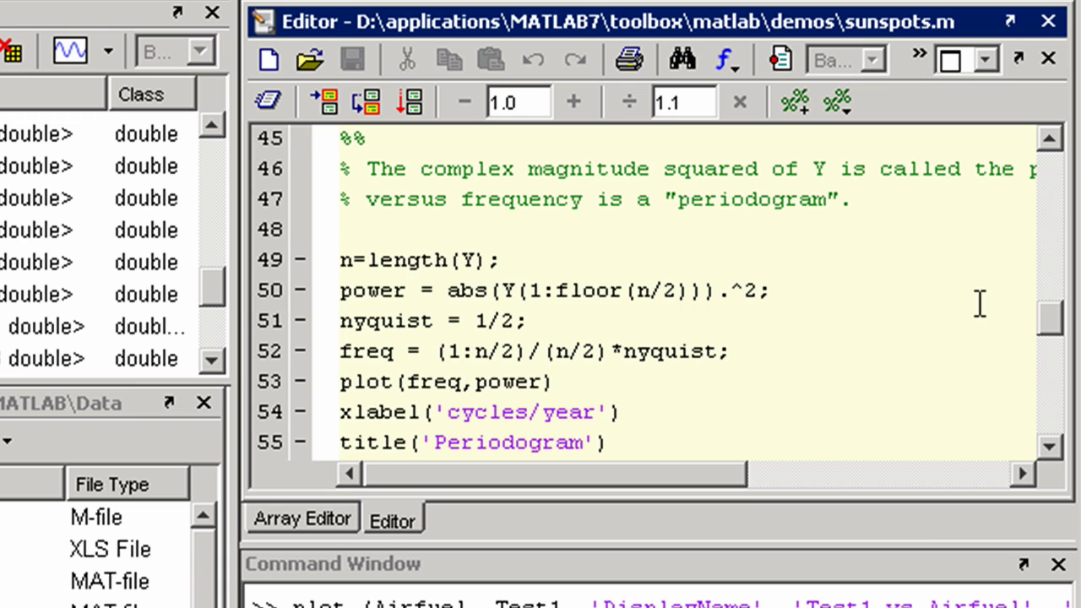
key("shift+Home")
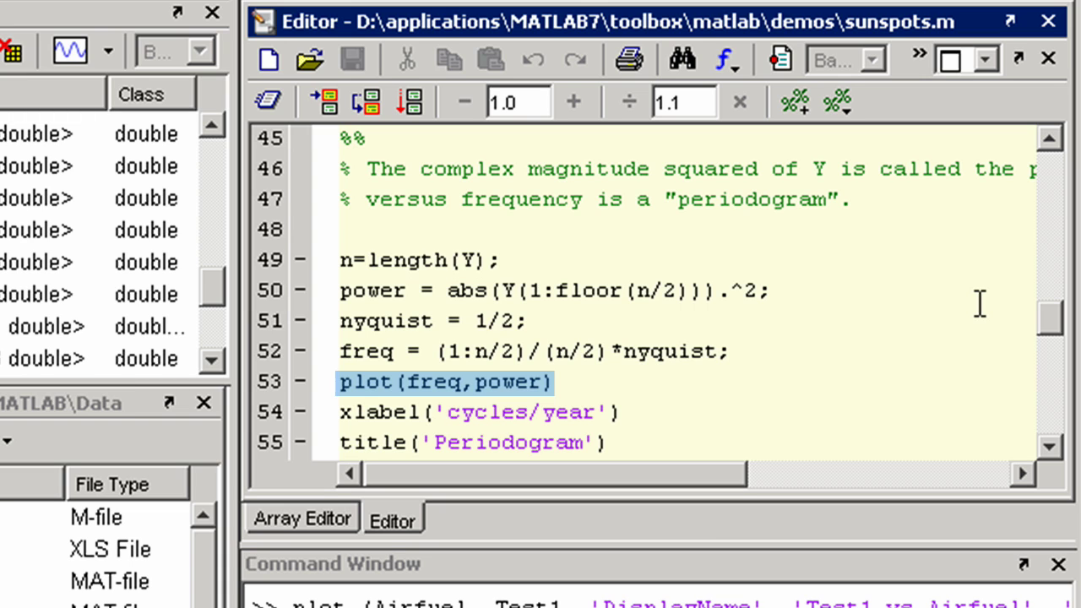
Evaluate plot(freq,power) to draw the Periodogram of power versus cycles/year.
key("F9")
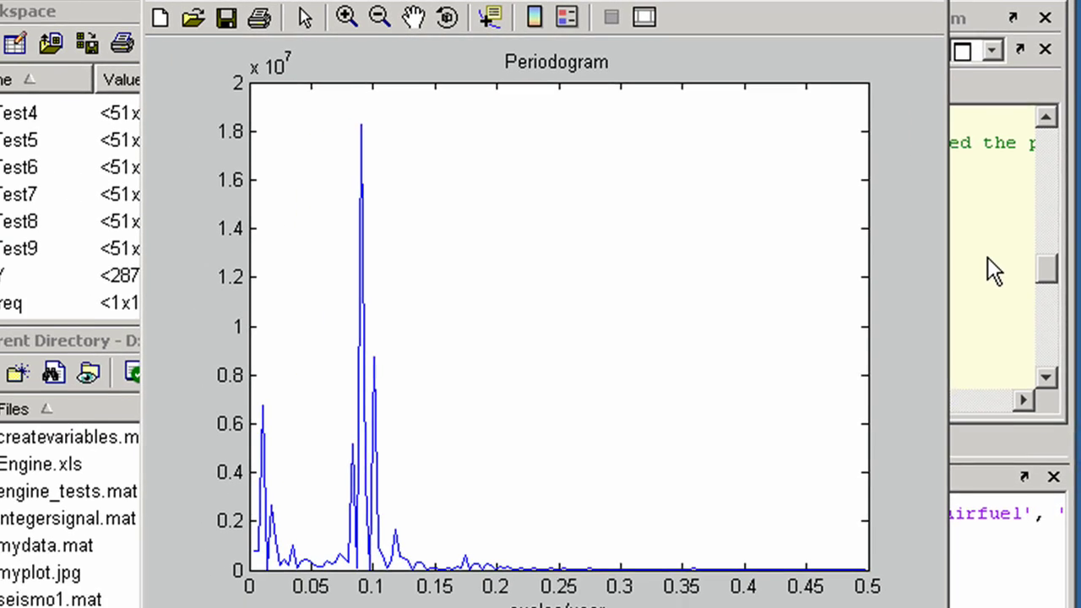